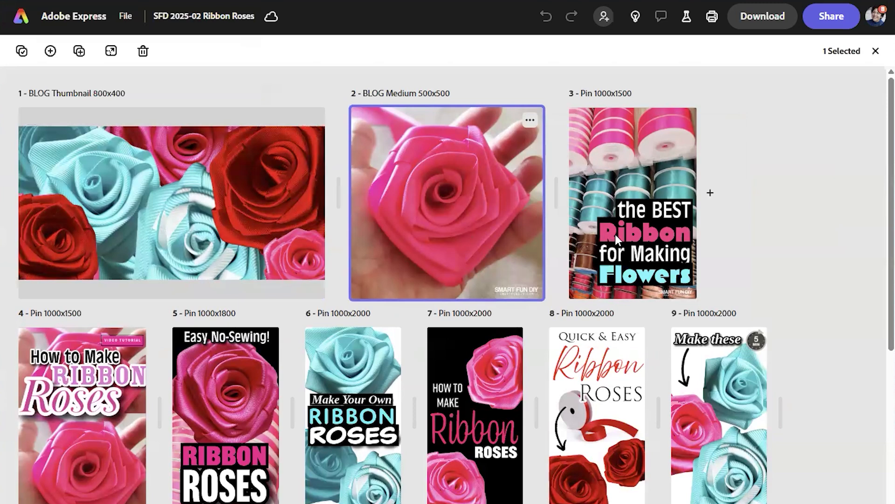
- Look through all pages of the Ribbon Roses project, examining the titles, sizes and unused designs
{"action": "mouse_move", "coordinate": [614, 236]}
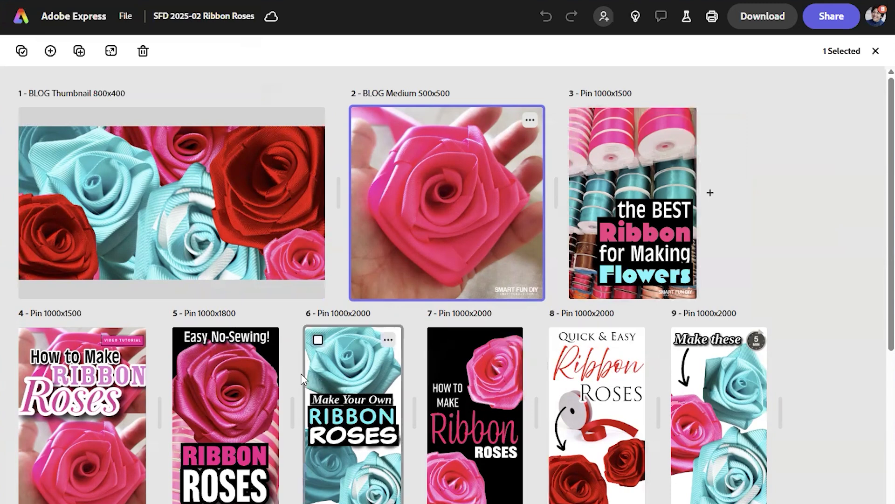
{"action": "scroll", "coordinate": [281, 375], "scroll_direction": "down", "scroll_amount": 2}
{"action": "scroll", "coordinate": [242, 365], "scroll_direction": "down", "scroll_amount": 2}
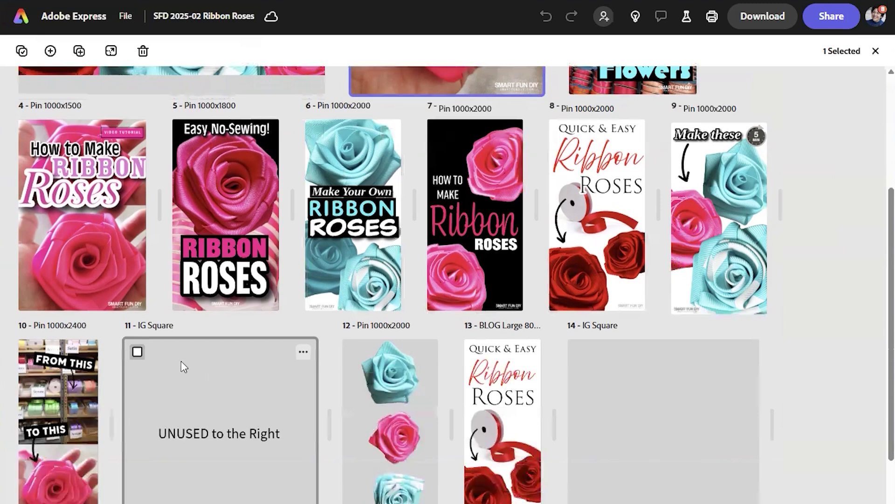
{"action": "scroll", "coordinate": [140, 362], "scroll_direction": "down", "scroll_amount": 1}
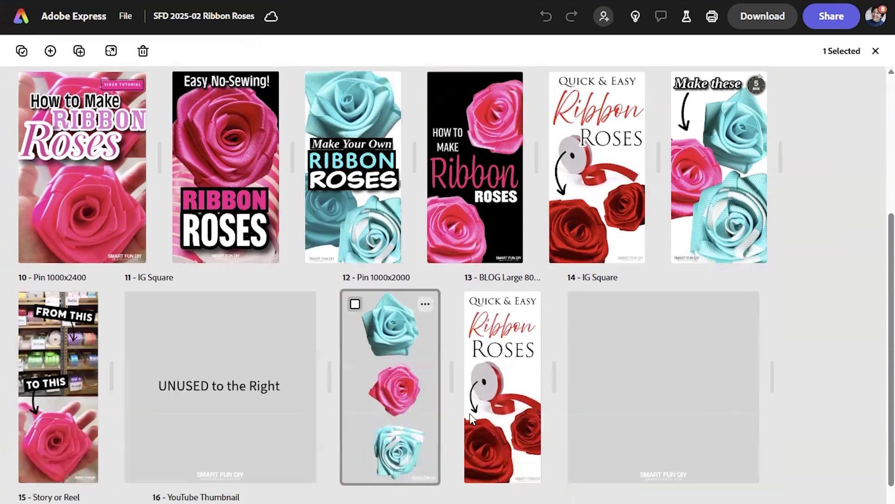
{"action": "scroll", "coordinate": [539, 423], "scroll_direction": "down", "scroll_amount": 1}
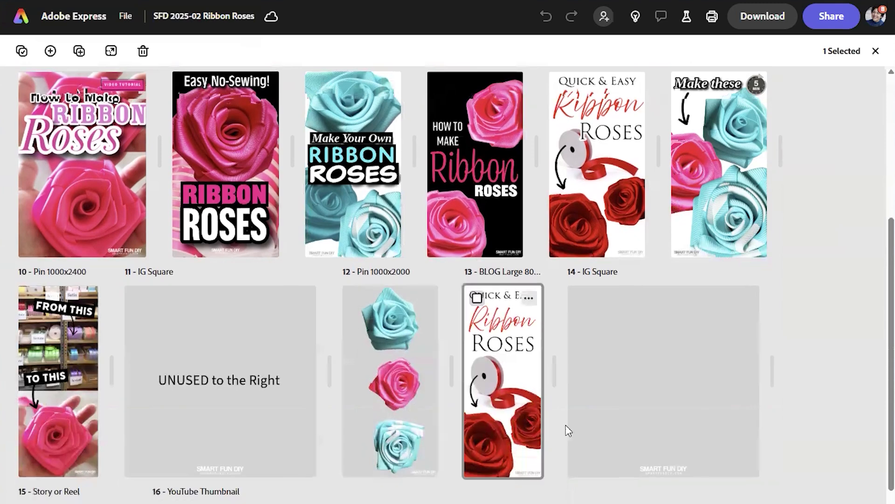
{"action": "scroll", "coordinate": [569, 430], "scroll_direction": "down", "scroll_amount": 3}
{"action": "scroll", "coordinate": [570, 431], "scroll_direction": "down", "scroll_amount": 1}
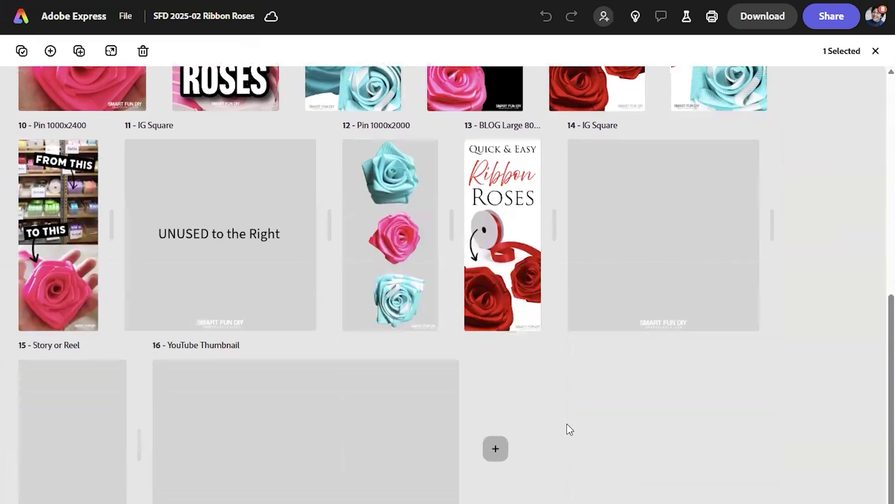
{"action": "scroll", "coordinate": [568, 427], "scroll_direction": "up", "scroll_amount": 4}
{"action": "scroll", "coordinate": [544, 405], "scroll_direction": "up", "scroll_amount": 4}
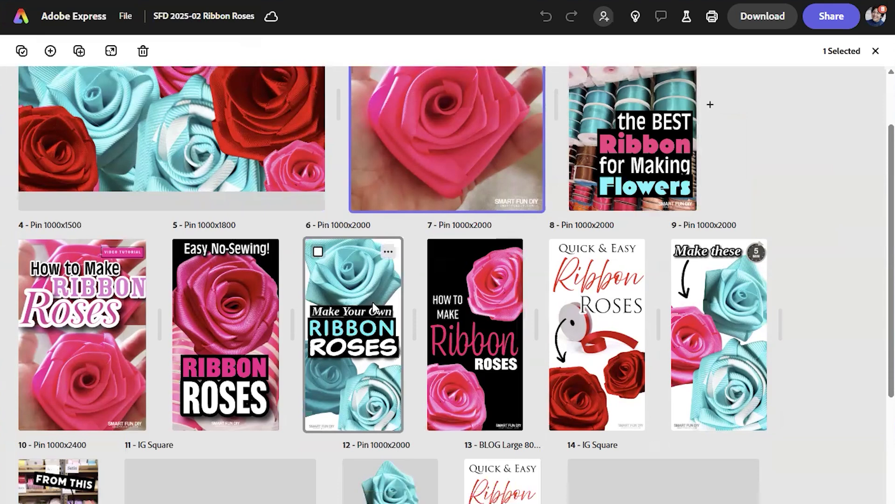
{"action": "scroll", "coordinate": [374, 301], "scroll_direction": "up", "scroll_amount": 1}
{"action": "scroll", "coordinate": [424, 238], "scroll_direction": "up", "scroll_amount": 2}
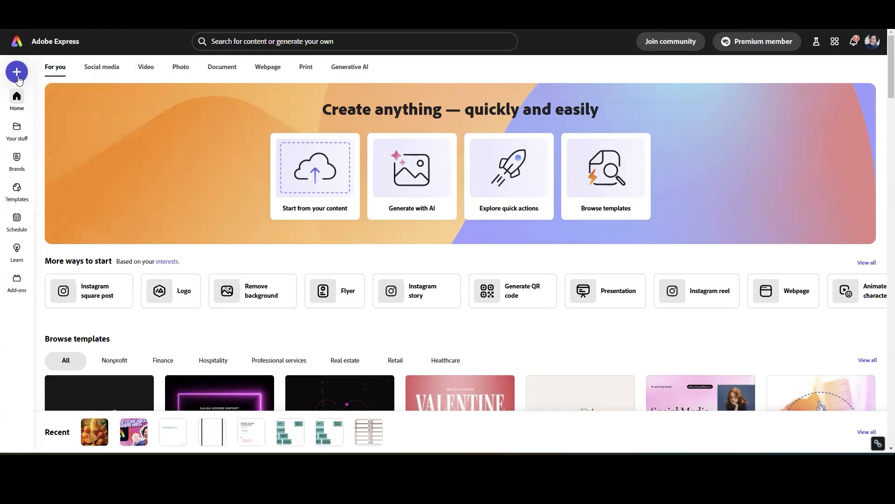
- Create a new Instagram square post design and name the file "SFD Blog Template"
{"action": "left_click", "coordinate": [100, 293]}
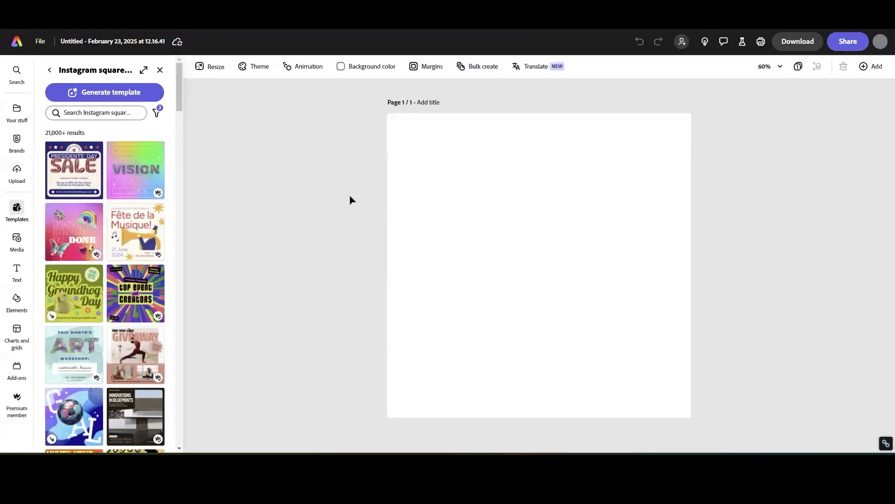
{"action": "left_click", "coordinate": [131, 42]}
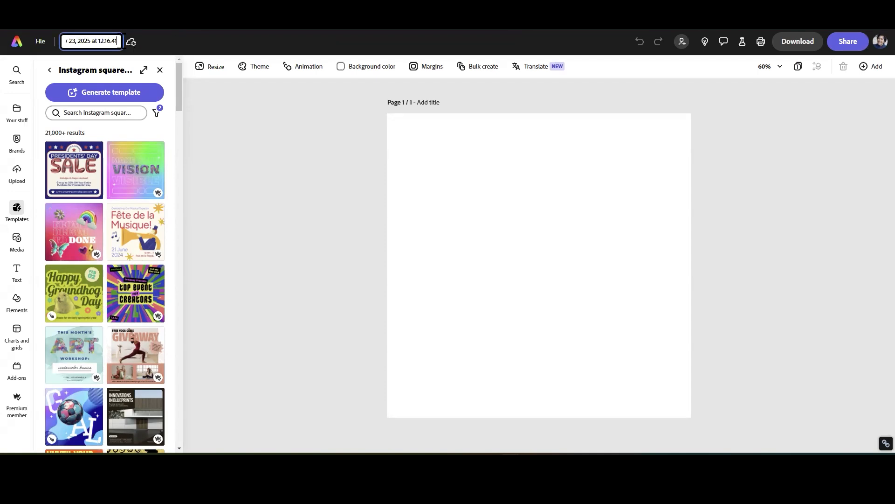
{"action": "type", "text": "SFD Blog Template"}
{"action": "left_click", "coordinate": [289, 114]}
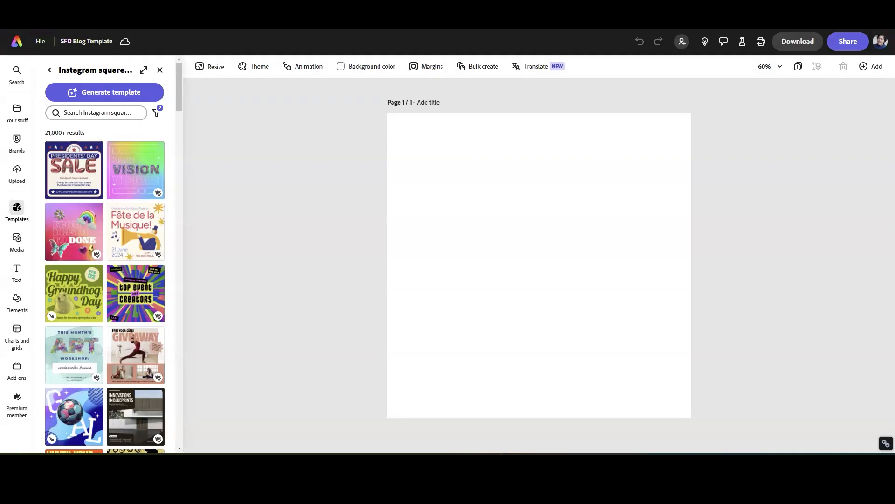
- Title the first page "Thumbnail 800x400"
{"action": "left_click", "coordinate": [427, 101]}
{"action": "type", "text": "T"}
{"action": "key", "text": "BackSpace"}
- Resize the thumbnail page to a custom size of 800 px wide by 400 px high
{"action": "left_click", "coordinate": [213, 67]}
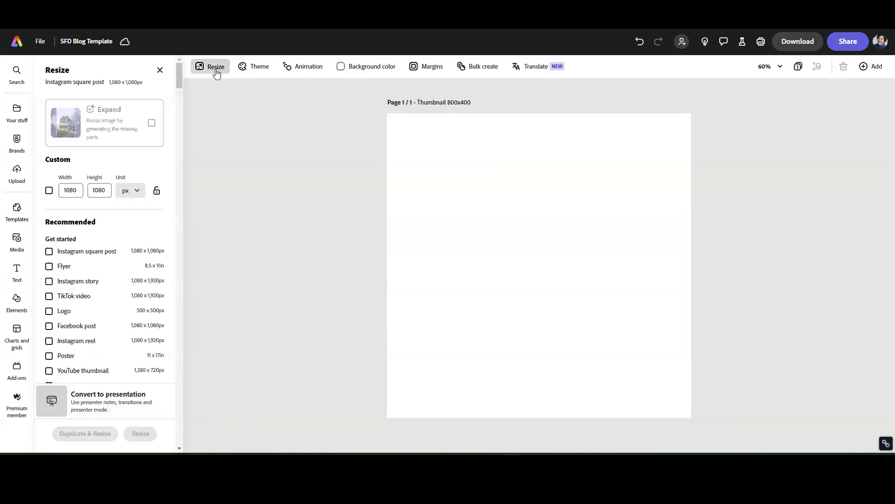
{"action": "left_click_drag", "start_coordinate": [74, 190], "coordinate": [52, 192]}
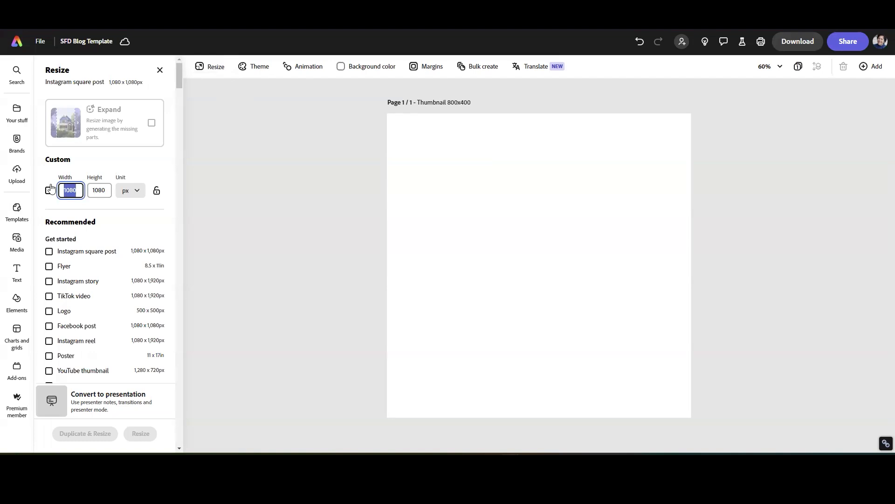
{"action": "type", "text": "400"}
{"action": "key", "text": "Tab"}
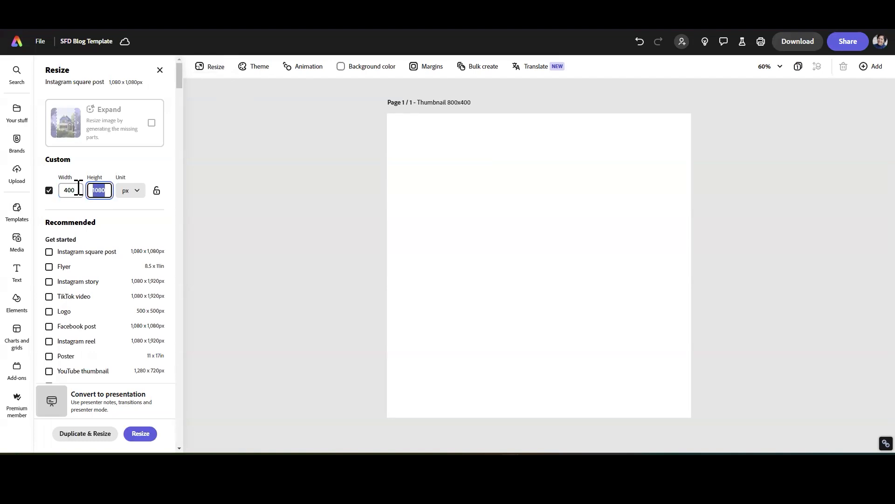
{"action": "type", "text": "400"}
{"action": "left_click_drag", "start_coordinate": [74, 190], "coordinate": [62, 191]}
{"action": "type", "text": "800"}
{"action": "left_click", "coordinate": [141, 434]}
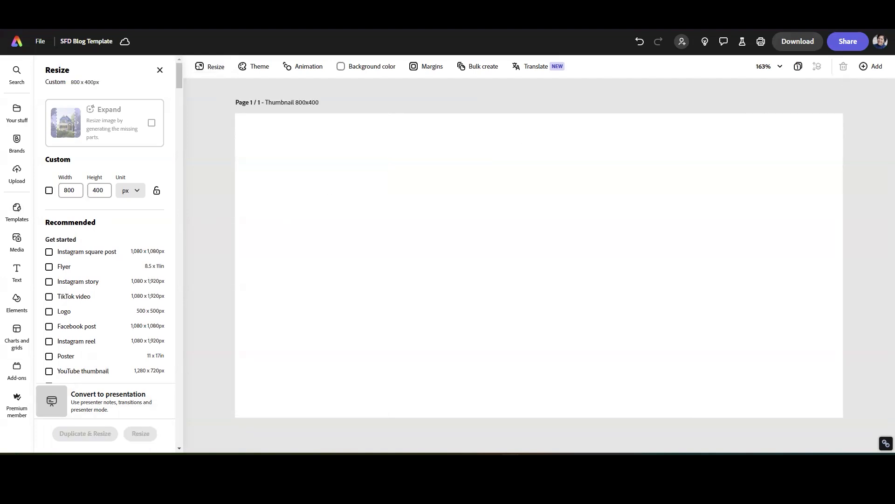
- Add a second page in the all-pages overview and title it "Medium 500x500"
{"action": "left_click", "coordinate": [799, 69]}
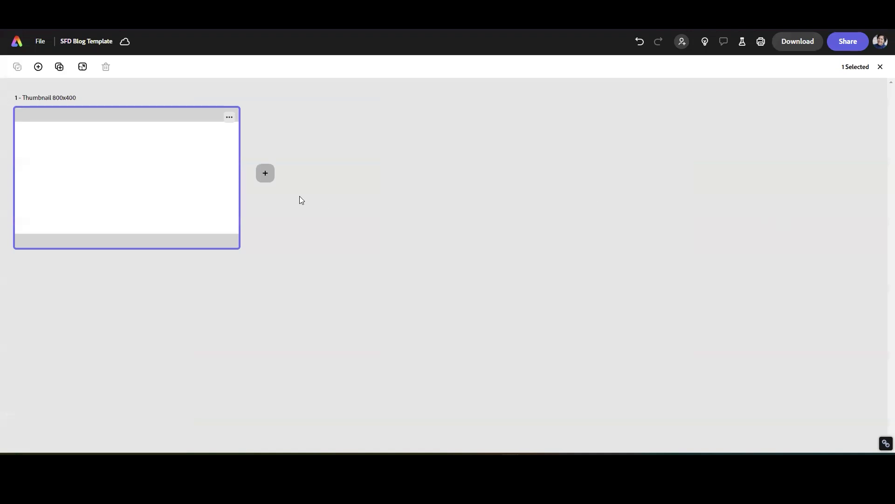
{"action": "left_click", "coordinate": [265, 173]}
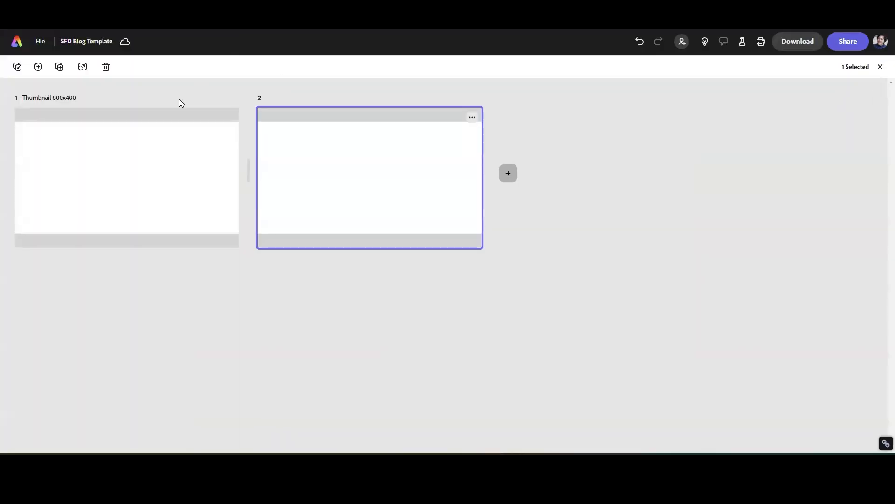
{"action": "left_click", "coordinate": [270, 97]}
{"action": "type", "text": "M"}
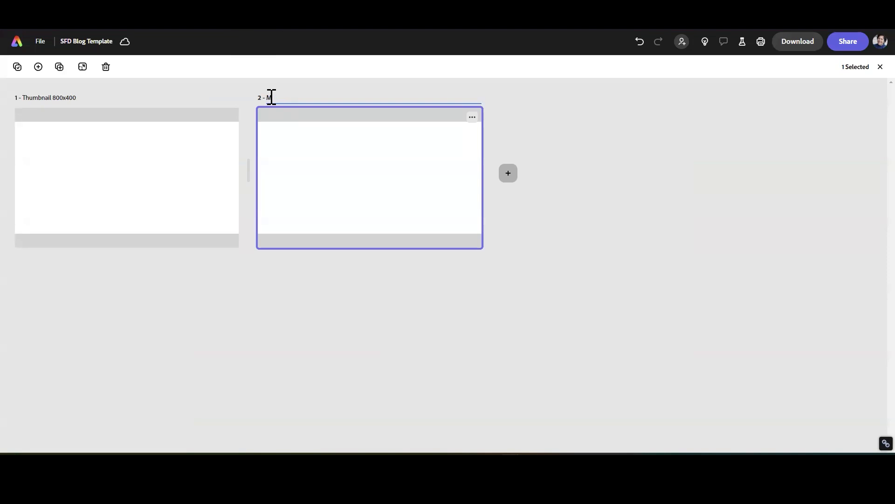
{"action": "type", "text": "edium 500x500"}
{"action": "left_click", "coordinate": [396, 124]}
- Open the Medium page and resize it to a custom size of 500 x 500 px
{"action": "left_click", "coordinate": [471, 118]}
{"action": "double_click", "coordinate": [365, 158]}
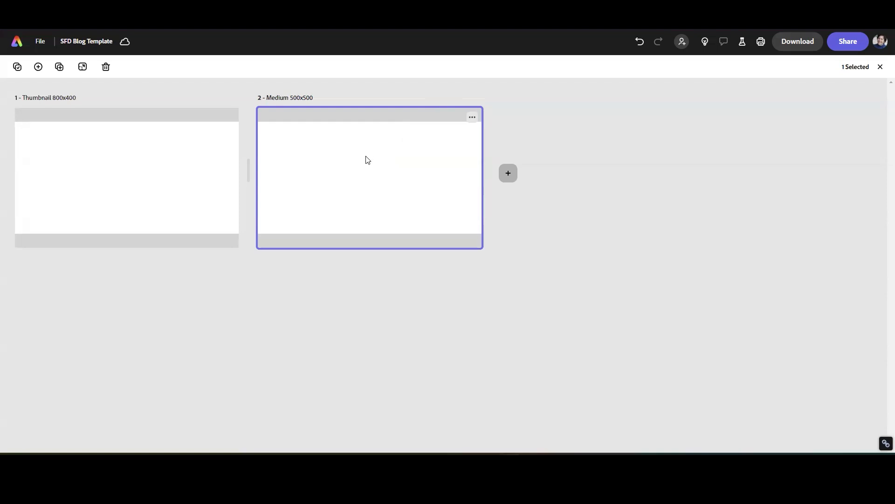
{"action": "left_click", "coordinate": [208, 69]}
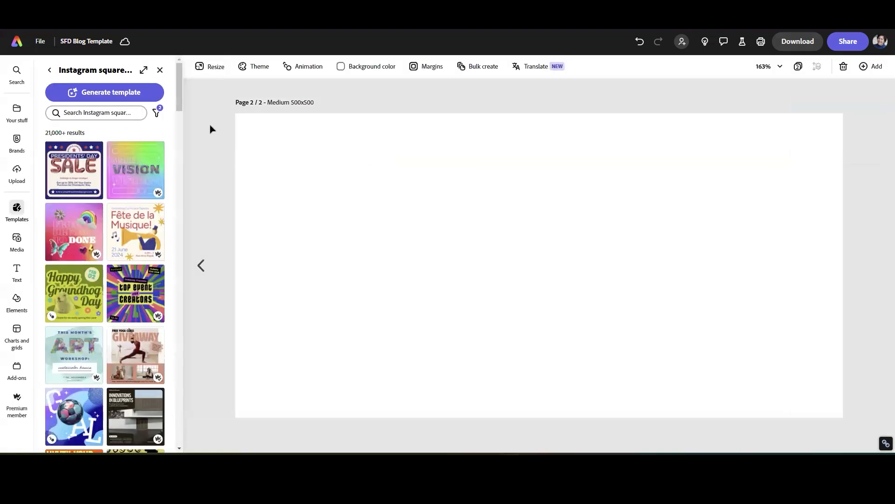
{"action": "left_click", "coordinate": [209, 70]}
{"action": "double_click", "coordinate": [74, 190]}
{"action": "type", "text": "5900"}
{"action": "key", "text": "BackSpace"}
{"action": "key", "text": "BackSpace"}
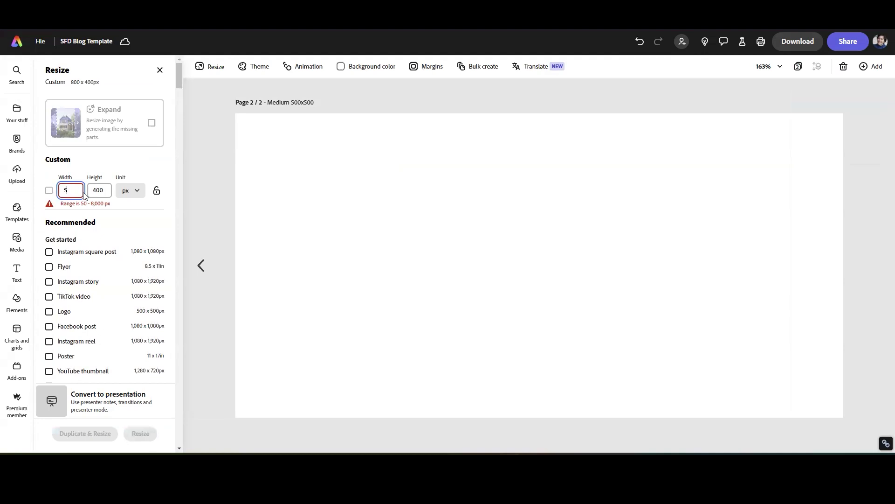
{"action": "type", "text": "00"}
{"action": "double_click", "coordinate": [98, 190]}
{"action": "type", "text": "500"}
{"action": "left_click", "coordinate": [140, 433]}
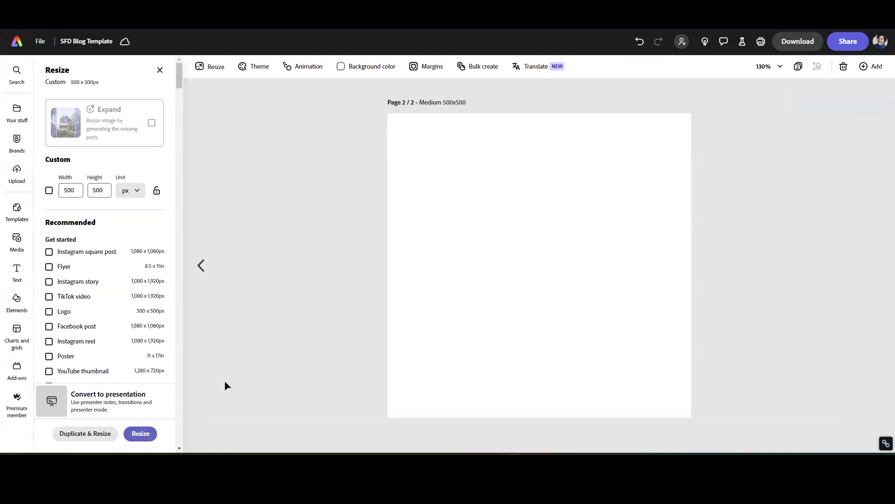
- Add a third page and title it "Large 800x2000", matching the large image size in the WordPress media settings
{"action": "left_click", "coordinate": [798, 67]}
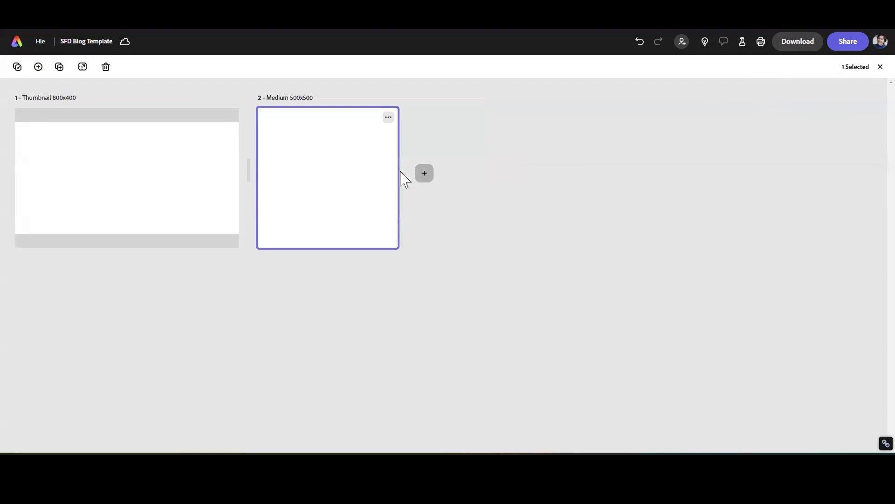
{"action": "left_click", "coordinate": [424, 172]}
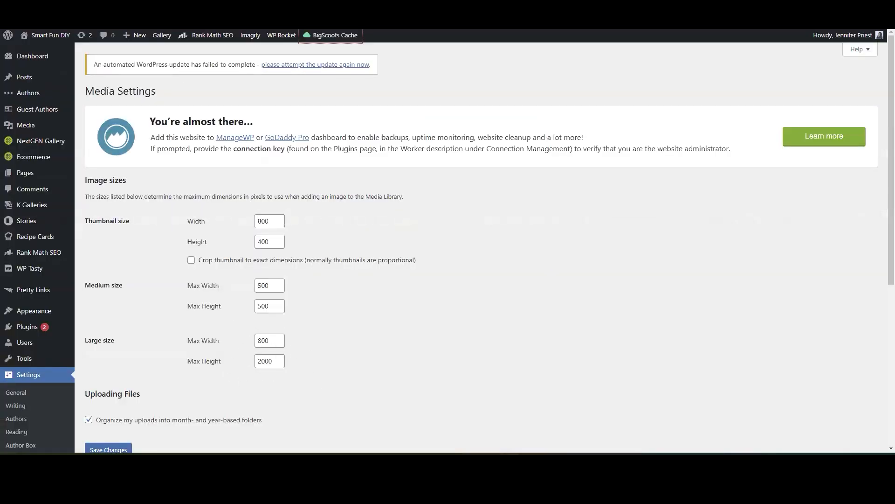
{"action": "left_click", "coordinate": [144, 14]}
{"action": "left_click", "coordinate": [442, 98]}
{"action": "type", "text": "L"}
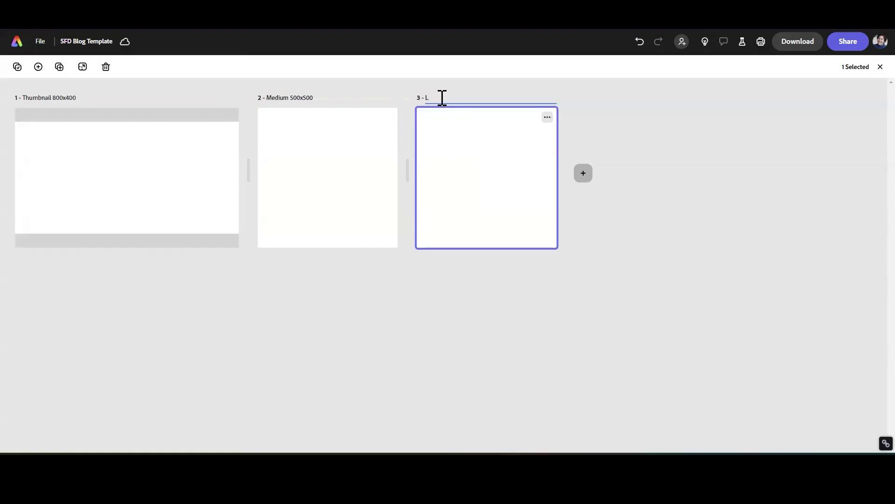
{"action": "type", "text": "arge 800x2000"}
- Open the Large page and resize it to a custom size of 800 px wide by 2000 px high
{"action": "double_click", "coordinate": [512, 132]}
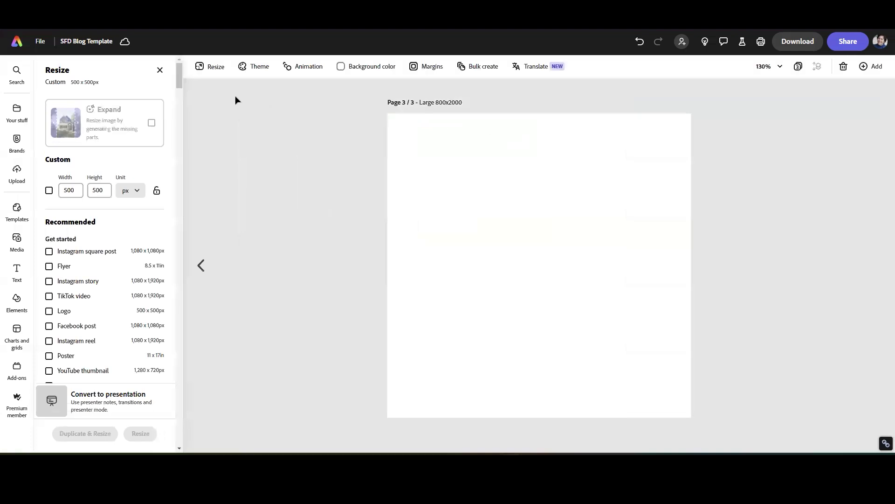
{"action": "left_click", "coordinate": [210, 70]}
{"action": "left_click", "coordinate": [210, 68]}
{"action": "mouse_move", "coordinate": [78, 191]}
{"action": "left_mouse_down"}
{"action": "mouse_move", "coordinate": [61, 193]}
{"action": "mouse_move", "coordinate": [84, 196]}
{"action": "left_mouse_up"}
{"action": "double_click", "coordinate": [65, 192]}
{"action": "type", "text": "800"}
{"action": "type", "text": "2000"}
{"action": "type", "text": "400"}
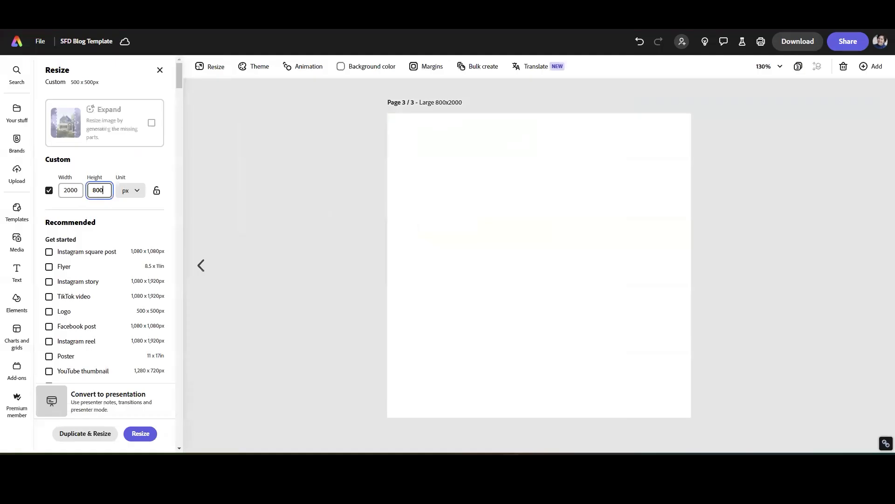
{"action": "type", "text": "800"}
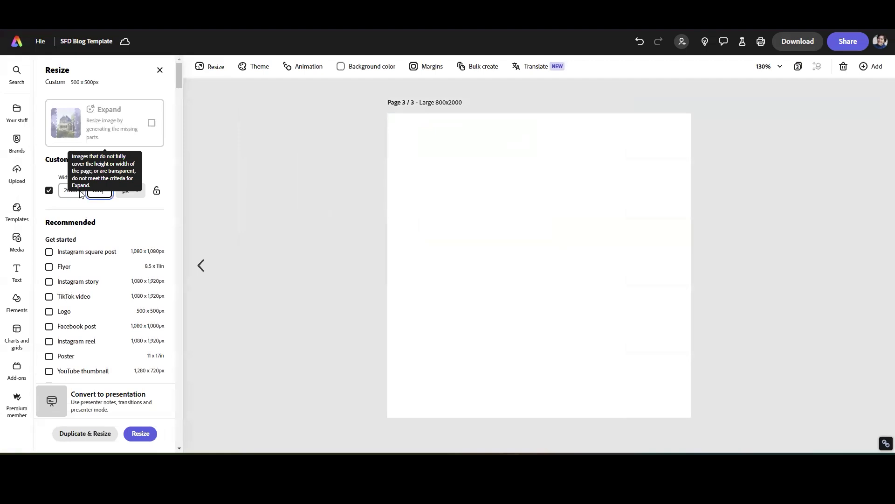
{"action": "mouse_move", "coordinate": [83, 191]}
{"action": "left_mouse_down"}
{"action": "mouse_move", "coordinate": [56, 194]}
{"action": "mouse_move", "coordinate": [85, 192]}
{"action": "left_mouse_up"}
{"action": "type", "text": "800x"}
{"action": "type", "text": "2000"}
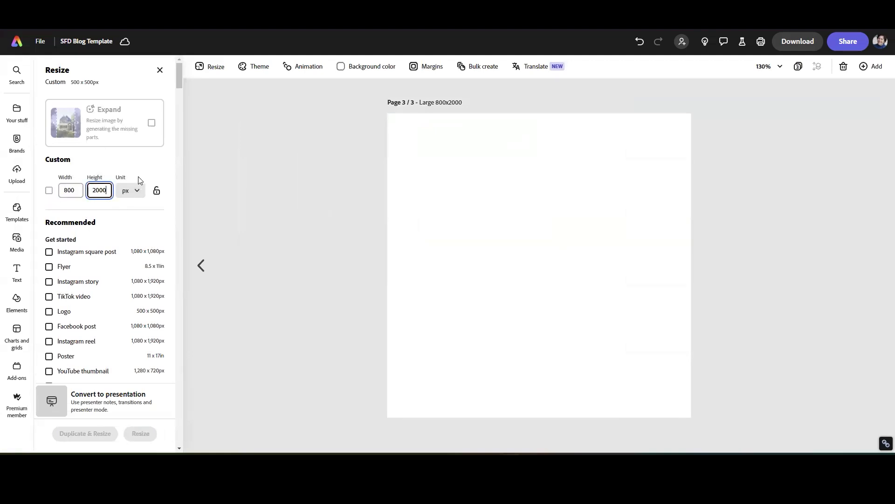
{"action": "left_click", "coordinate": [143, 433]}
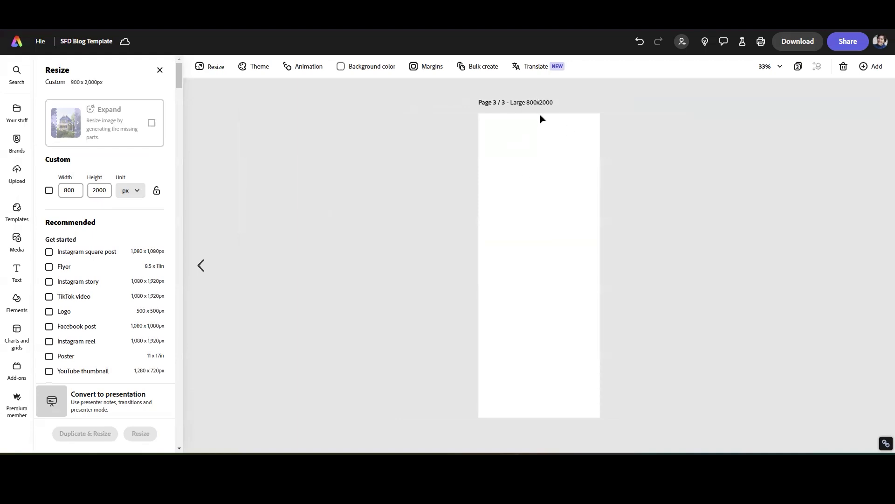
- Add a fourth page after the Large page and title it "YouTube Thumbnail"
{"action": "left_click", "coordinate": [799, 66]}
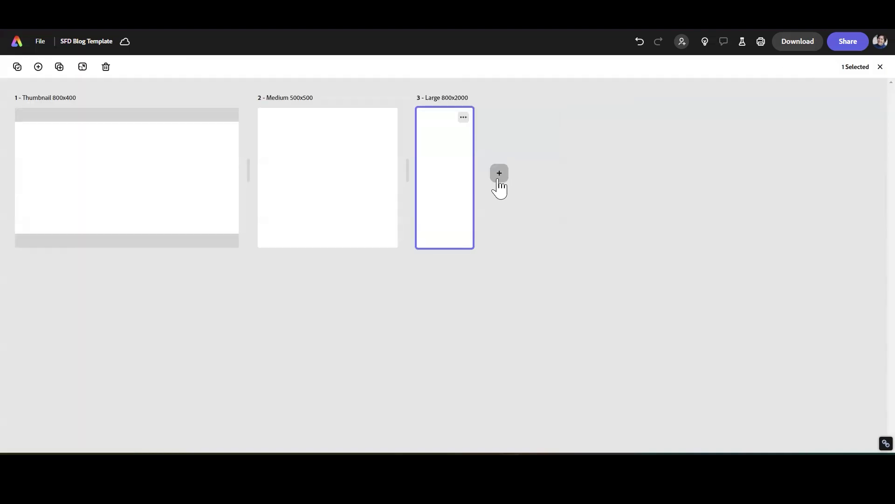
{"action": "left_click", "coordinate": [498, 181]}
{"action": "left_click", "coordinate": [509, 96]}
{"action": "type", "text": "YouTube Thumbnail"}
- Duplicate and resize the fourth page to the YouTube thumbnail, Instagram reel, Facebook post, TikTok video, Instagram story and Instagram square post sizes
{"action": "double_click", "coordinate": [535, 124]}
{"action": "left_click", "coordinate": [202, 67]}
{"action": "scroll", "coordinate": [82, 275], "scroll_direction": "down", "scroll_amount": 2}
{"action": "left_click", "coordinate": [83, 276]}
{"action": "left_click", "coordinate": [49, 247]}
{"action": "left_click", "coordinate": [49, 232]}
{"action": "left_click", "coordinate": [49, 203]}
{"action": "left_click", "coordinate": [49, 188]}
{"action": "left_click", "coordinate": [49, 157]}
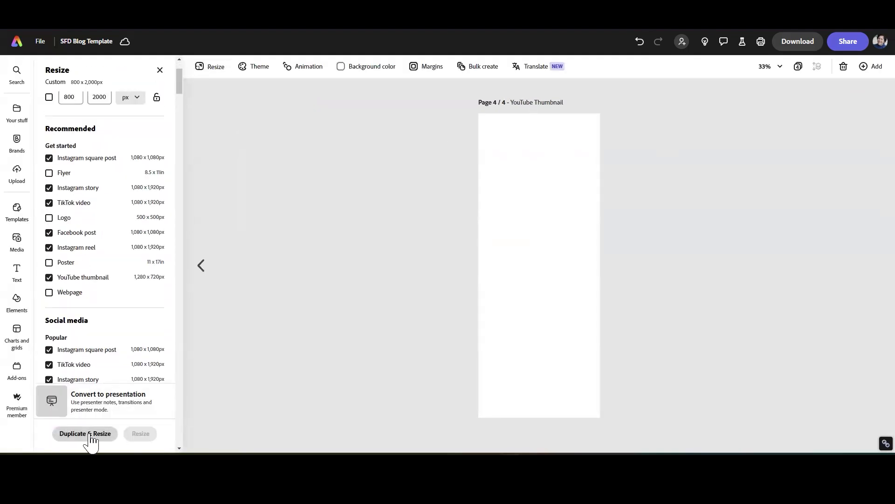
{"action": "left_click", "coordinate": [89, 433]}
- Remove the leftover 800x2000 copy of the fourth page and title the square page "IG Square"
{"action": "left_click", "coordinate": [535, 117]}
{"action": "left_click", "coordinate": [508, 136]}
{"action": "left_click", "coordinate": [499, 98]}
{"action": "type", "text": "IG Square"}
- Title each of the vertical story, TikTok and reel pages "Story or Reel"
{"action": "left_click", "coordinate": [661, 99]}
{"action": "type", "text": "Story or Reel"}
{"action": "key", "text": "ctrl+a"}
{"action": "key", "text": "ctrl+x"}
{"action": "key", "text": "ctrl+v"}
{"action": "left_click", "coordinate": [777, 98]}
{"action": "key", "text": "ctrl+v"}
{"action": "key", "text": "Return"}
{"action": "left_click", "coordinate": [198, 259]}
{"action": "key", "text": "ctrl+v"}
- Tidy up the resized pages and delete the duplicate "Story or Reel" pages, keeping only one before the YouTube thumbnail
{"action": "left_click_drag", "start_coordinate": [198, 291], "coordinate": [850, 179]}
{"action": "left_click", "coordinate": [201, 259]}
{"action": "left_click", "coordinate": [243, 278]}
{"action": "left_click", "coordinate": [217, 297]}
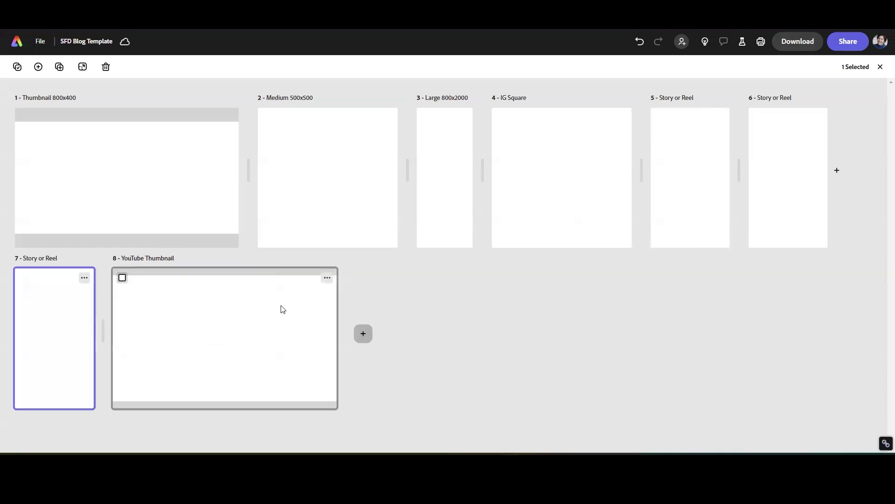
{"action": "left_click", "coordinate": [788, 160], "text": "shift"}
{"action": "key", "text": "Delete"}
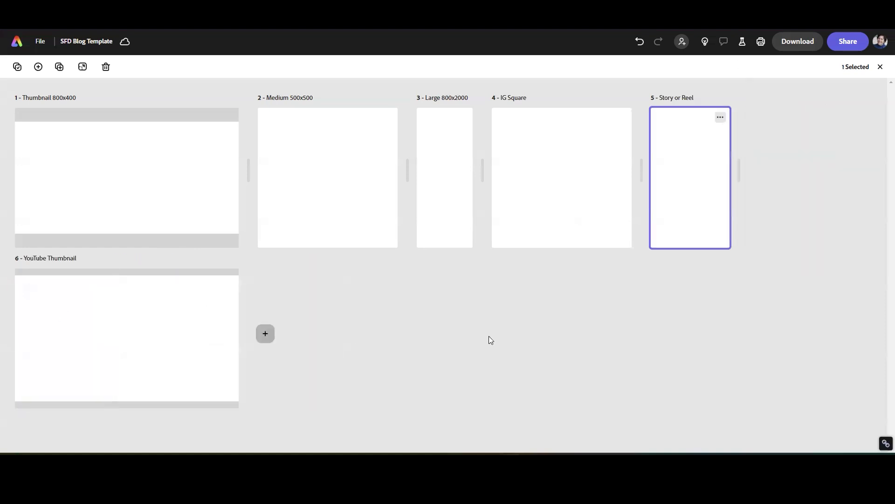
- Add a page directly after the Large 800x2000 page and title it "Pin 1000x1500"
{"action": "double_click", "coordinate": [463, 120]}
{"action": "left_click", "coordinate": [502, 103]}
{"action": "type", "text": "Pin 1000x1500"}
{"action": "key", "text": "Return"}
- Resize the new Pin page to a custom size of 1000 px wide by 1500 px high
{"action": "double_click", "coordinate": [69, 190]}
{"action": "type", "text": "1000"}
{"action": "double_click", "coordinate": [105, 191]}
{"action": "type", "text": "1500"}
{"action": "left_click", "coordinate": [141, 433]}
- Duplicate the Pin 1000x1500 page and retitle the copy "Pin 1000x1800"
{"action": "left_click", "coordinate": [799, 66]}
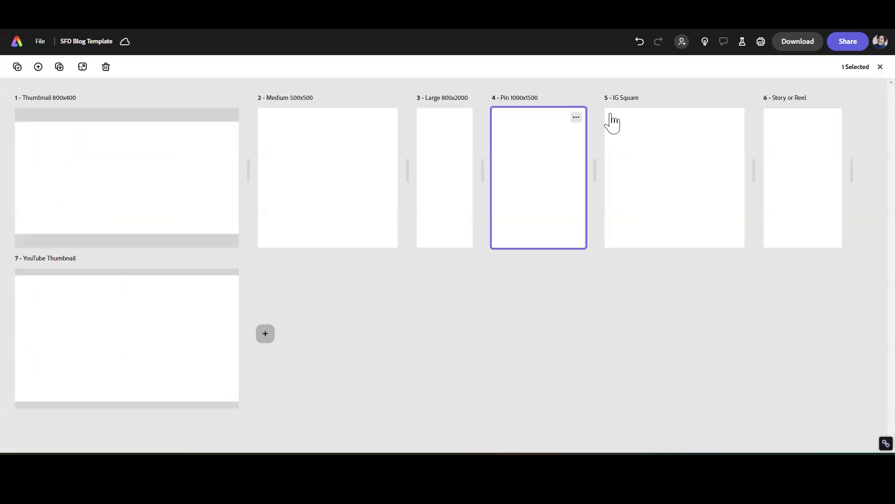
{"action": "left_click", "coordinate": [576, 117]}
{"action": "left_click", "coordinate": [547, 141]}
{"action": "double_click", "coordinate": [628, 143]}
{"action": "left_click", "coordinate": [500, 102]}
{"action": "key", "text": "BackSpace"}
{"action": "type", "text": "8"}
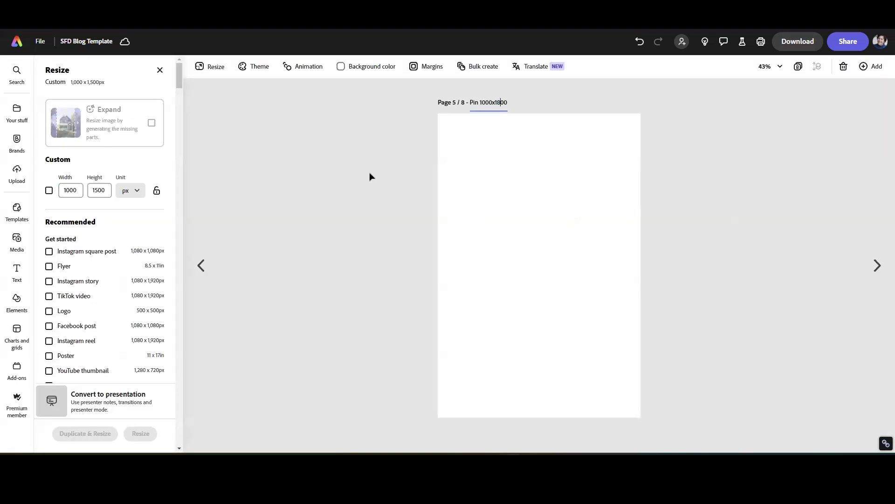
- Resize the Pin 1000x1800 page to a custom height of 1800 px
{"action": "double_click", "coordinate": [102, 192]}
{"action": "type", "text": "1800"}
{"action": "left_click", "coordinate": [141, 433]}
- Duplicate the Pin 1000x1800 page, retitle the copy "Pin 1000x2000" and resize it to 2000 px high
{"action": "left_click", "coordinate": [799, 66]}
{"action": "left_click", "coordinate": [673, 119]}
{"action": "left_click", "coordinate": [644, 143]}
{"action": "double_click", "coordinate": [737, 144]}
{"action": "left_click_drag", "start_coordinate": [518, 102], "coordinate": [513, 103]}
{"action": "type", "text": "20"}
{"action": "double_click", "coordinate": [101, 191]}
{"action": "type", "text": "2000"}
{"action": "left_click", "coordinate": [142, 433]}
- Duplicate the Pin 1000x2000 page, retitle the copy "Pin 1000x2400" and resize it to 2400 px high
{"action": "left_click", "coordinate": [799, 67]}
{"action": "left_click", "coordinate": [762, 117]}
{"action": "left_click", "coordinate": [742, 153]}
{"action": "double_click", "coordinate": [826, 145]}
{"action": "left_click", "coordinate": [529, 102]}
{"action": "key", "text": "BackSpace"}
{"action": "type", "text": "4"}
{"action": "double_click", "coordinate": [100, 190]}
{"action": "type", "text": "2400"}
{"action": "left_click", "coordinate": [141, 434]}
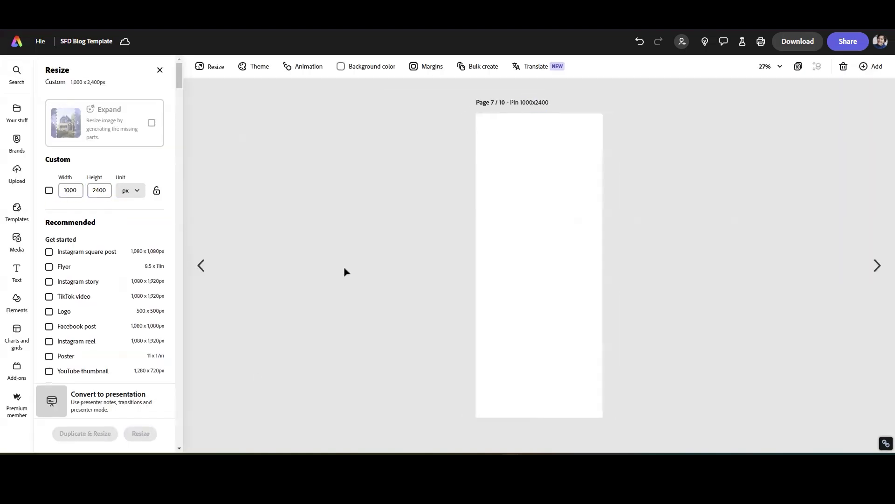
- Close the side panels and add the prefix "BLOG" to the titles of the Thumbnail 800x400, Medium 500x500 and Large 800x2000 pages
{"action": "left_click", "coordinate": [799, 67]}
{"action": "left_click", "coordinate": [80, 67]}
{"action": "left_click", "coordinate": [157, 71]}
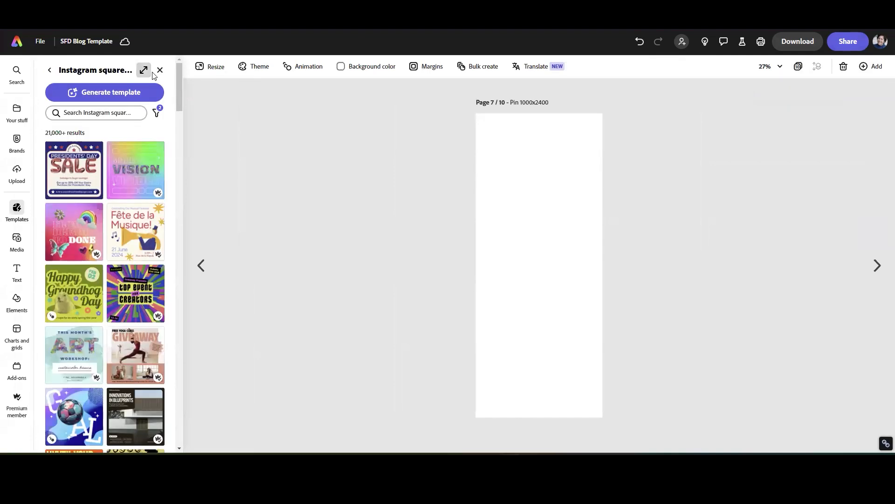
{"action": "left_click", "coordinate": [160, 70]}
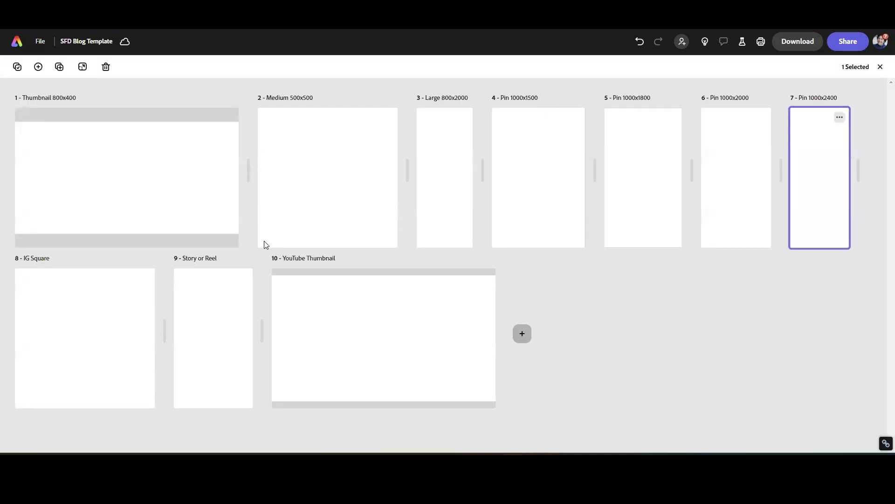
{"action": "left_click", "coordinate": [21, 98]}
{"action": "type", "text": "BLOG Thumbnail 800x400"}
{"action": "left_click", "coordinate": [267, 98]}
{"action": "type", "text": "BLOG"}
{"action": "left_click", "coordinate": [426, 98]}
{"action": "type", "text": "BLOG"}
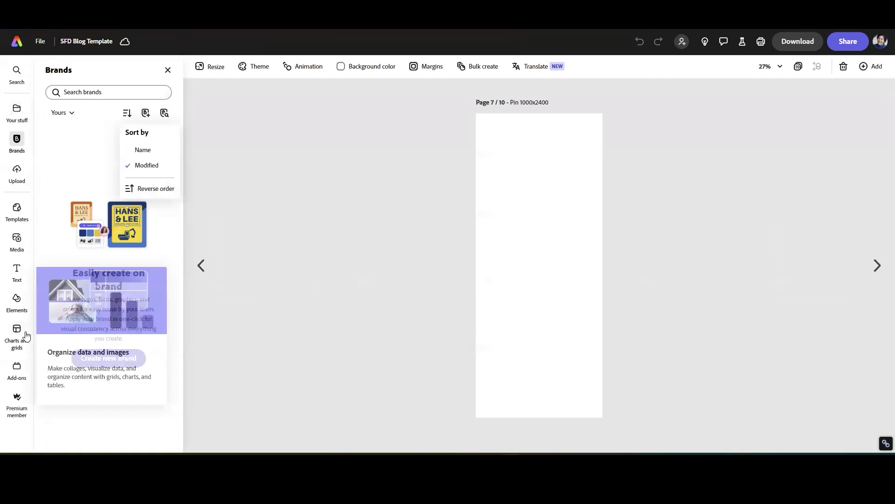
- Open the Smart Fun DIY watermark library from the saved content and bring up its ungrouped logo and watermark images
{"action": "left_click", "coordinate": [17, 121]}
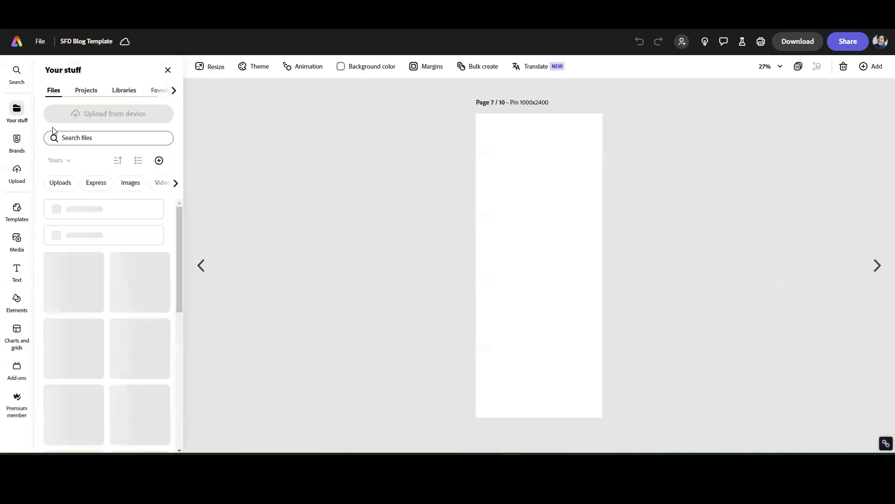
{"action": "left_click", "coordinate": [120, 91]}
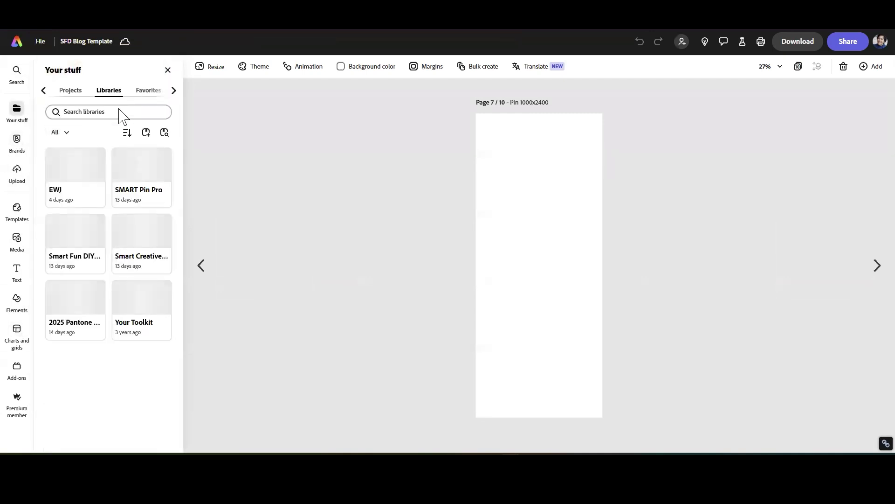
{"action": "left_click", "coordinate": [72, 265]}
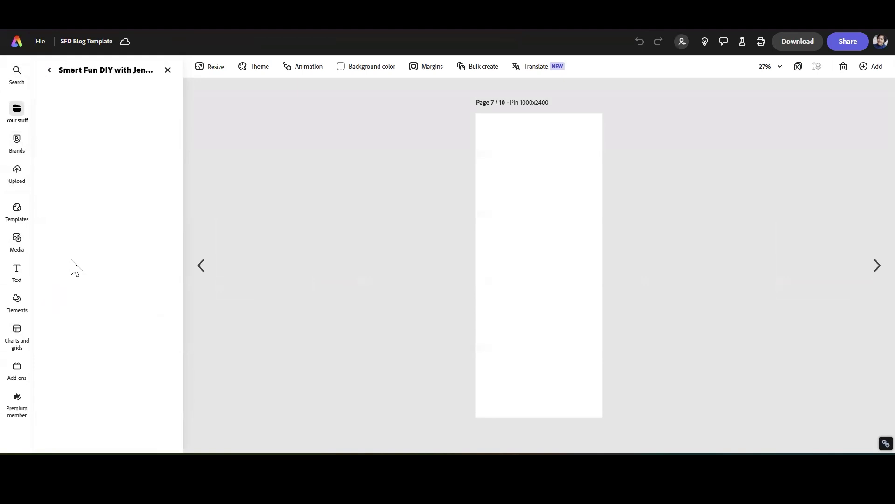
{"action": "left_click", "coordinate": [103, 202]}
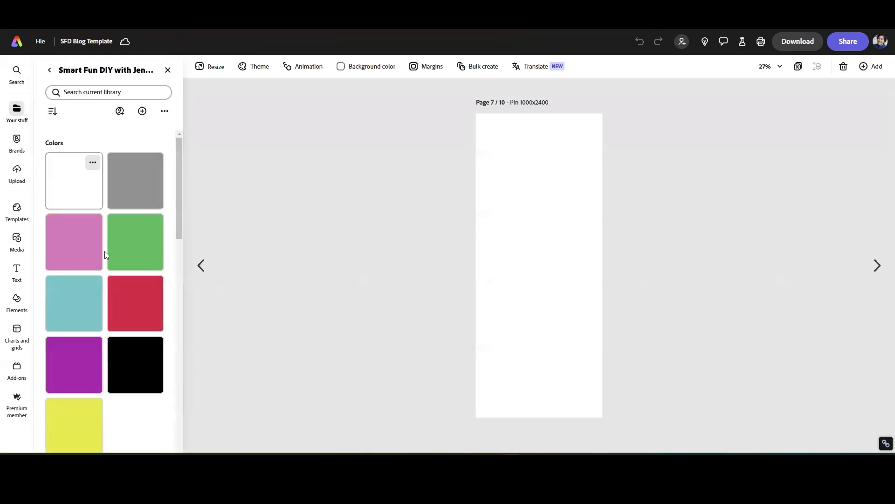
{"action": "scroll", "coordinate": [133, 313], "scroll_direction": "down", "scroll_amount": 7}
{"action": "scroll", "coordinate": [132, 312], "scroll_direction": "down", "scroll_amount": 5}
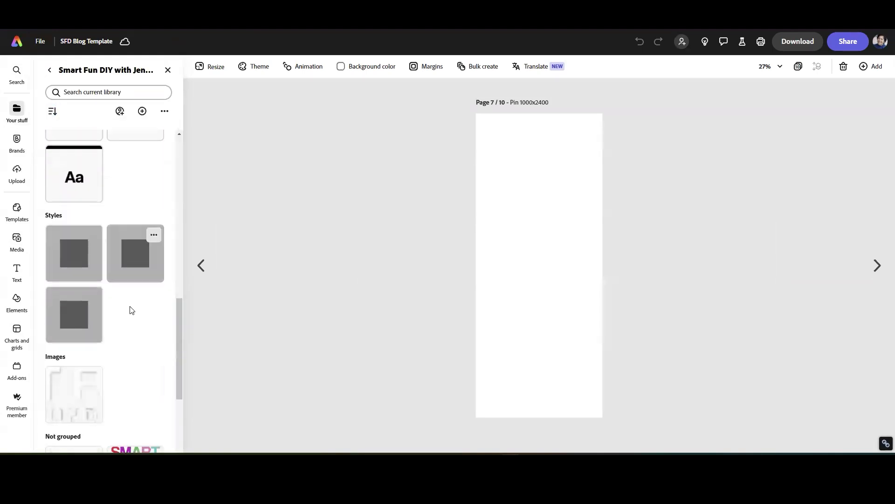
{"action": "scroll", "coordinate": [125, 303], "scroll_direction": "down", "scroll_amount": 2}
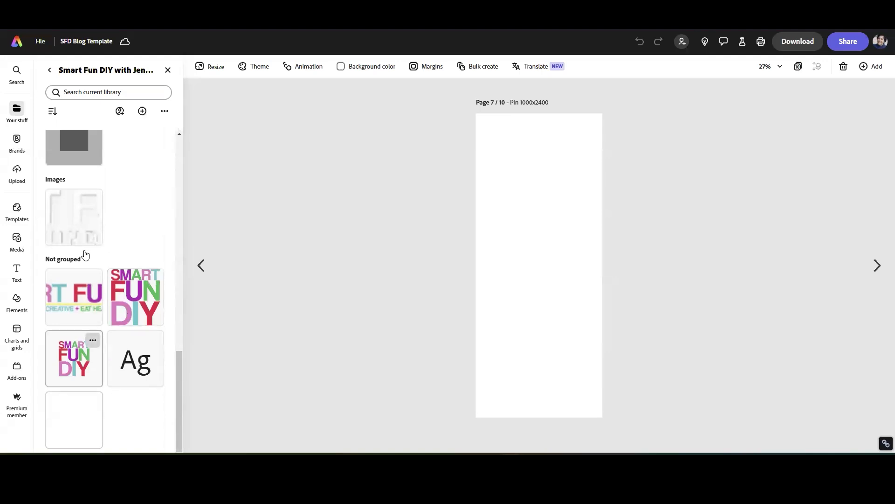
{"action": "left_click", "coordinate": [543, 270]}
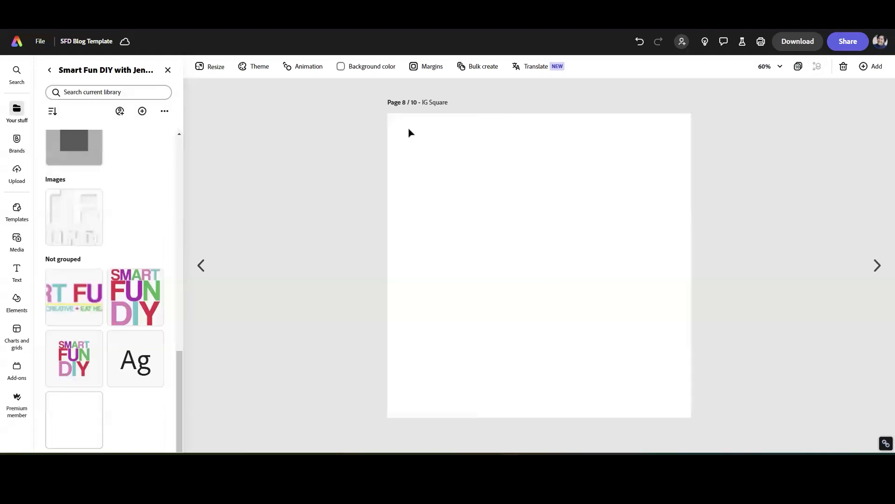
- Make the IG Square page's background transparent and place the white Smart Fun DIY watermark at its bottom centre
{"action": "left_click", "coordinate": [367, 66]}
{"action": "left_click", "coordinate": [392, 138]}
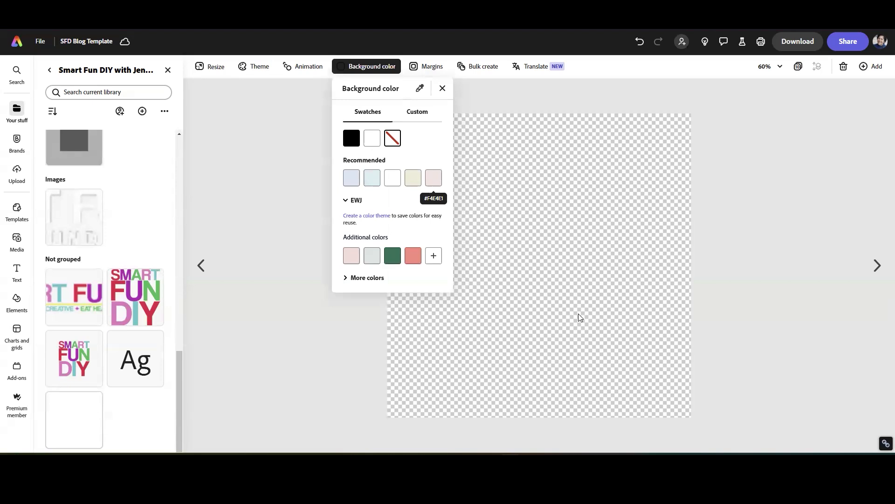
{"action": "left_click", "coordinate": [594, 333]}
{"action": "left_click", "coordinate": [539, 267]}
{"action": "left_click_drag", "start_coordinate": [557, 270], "coordinate": [556, 406]}
{"action": "left_click", "coordinate": [825, 265]}
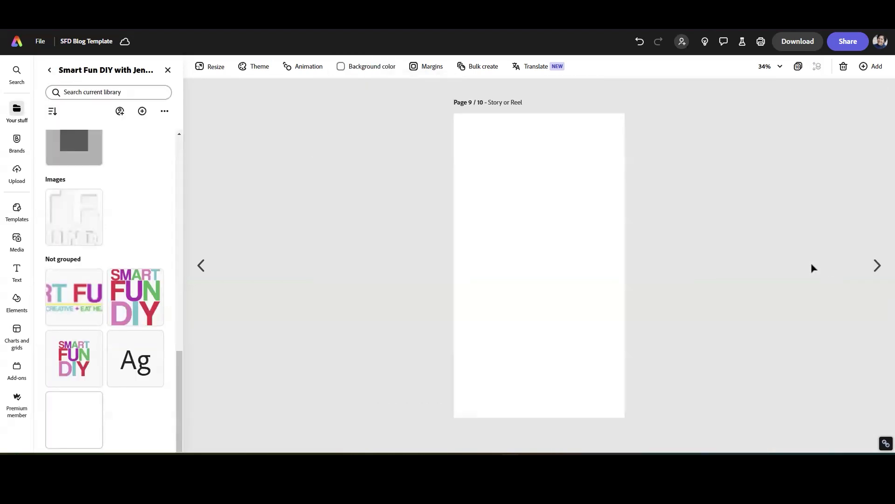
- Make the Story or Reel page's background transparent and place the white watermark at its bottom centre
{"action": "left_click", "coordinate": [364, 73]}
{"action": "left_click", "coordinate": [393, 138]}
{"action": "left_click", "coordinate": [546, 247]}
{"action": "left_click_drag", "start_coordinate": [546, 247], "coordinate": [543, 412]}
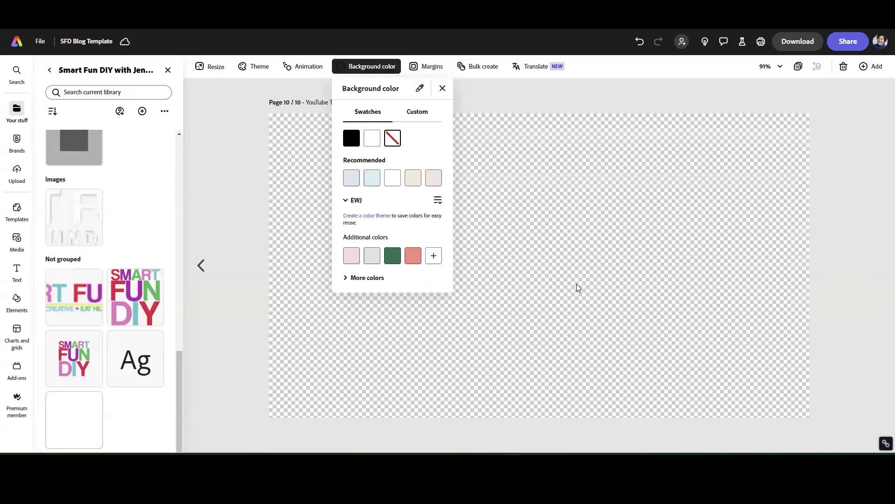
- Place the white watermark at the bottom centre of the YouTube Thumbnail page and show all pages
{"action": "left_click", "coordinate": [576, 284]}
{"action": "left_click_drag", "start_coordinate": [549, 269], "coordinate": [549, 405]}
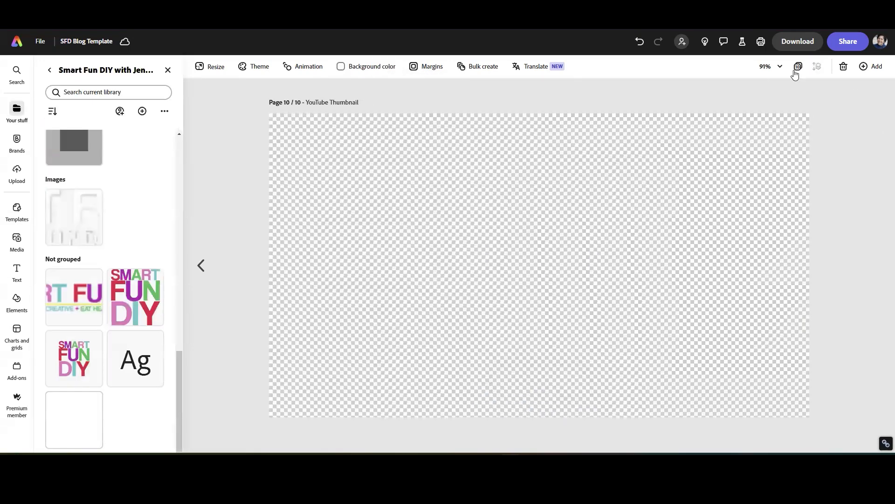
{"action": "left_click", "coordinate": [798, 68]}
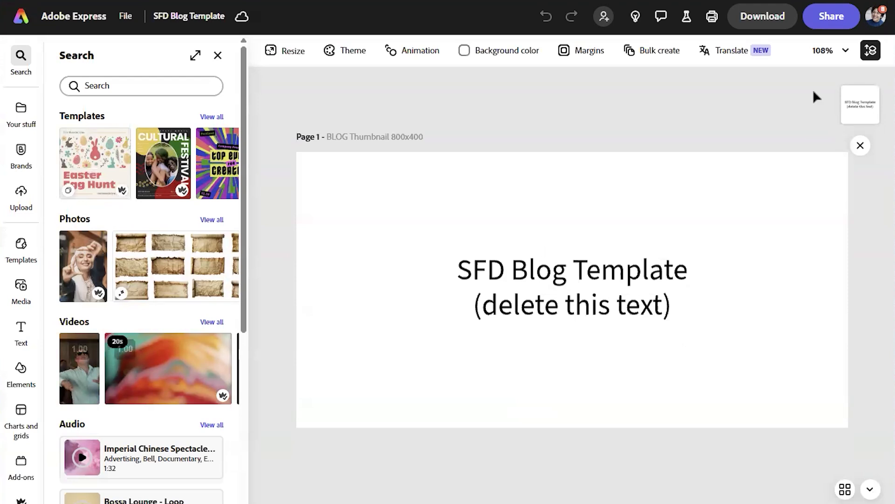
- Start making a shareable template of the SFD Blog Template file, with the Smart Fun DIY watermark library as its save location
{"action": "left_click", "coordinate": [833, 24]}
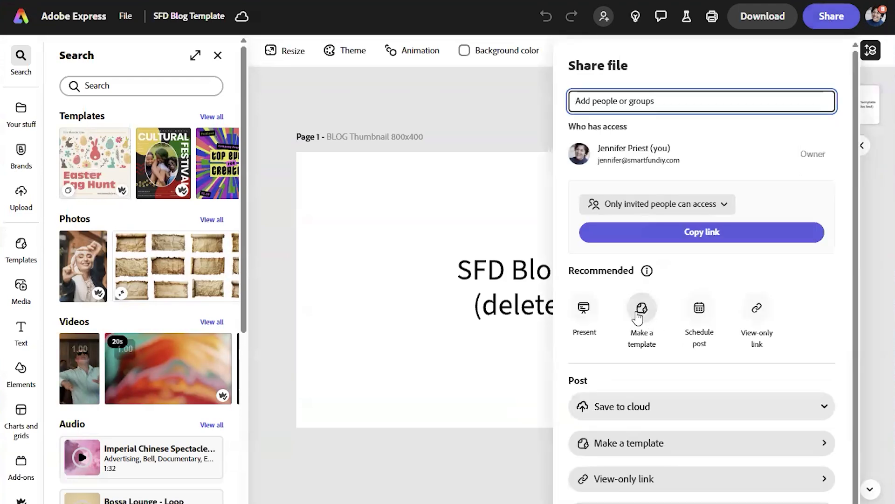
{"action": "left_click", "coordinate": [639, 309]}
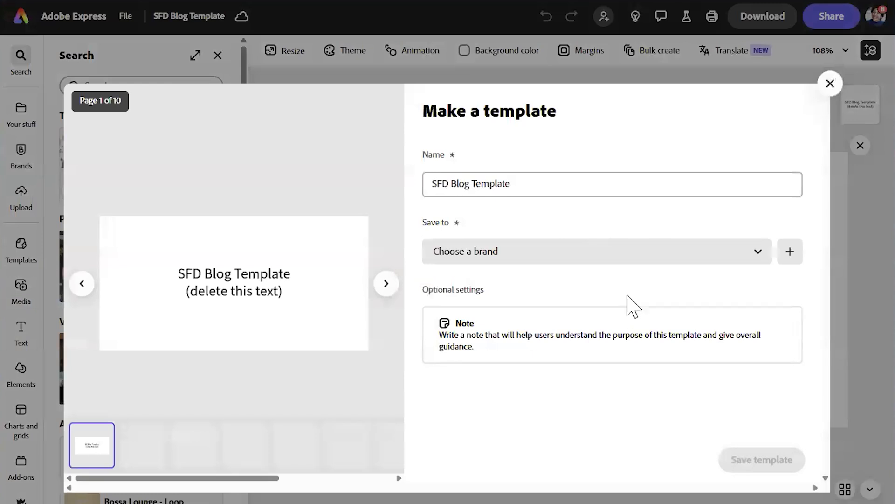
{"action": "left_click", "coordinate": [536, 255]}
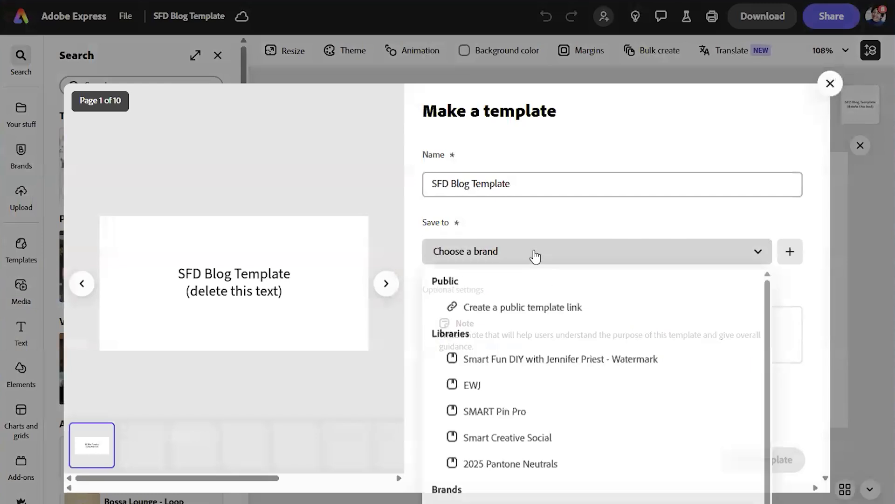
{"action": "left_click", "coordinate": [528, 360]}
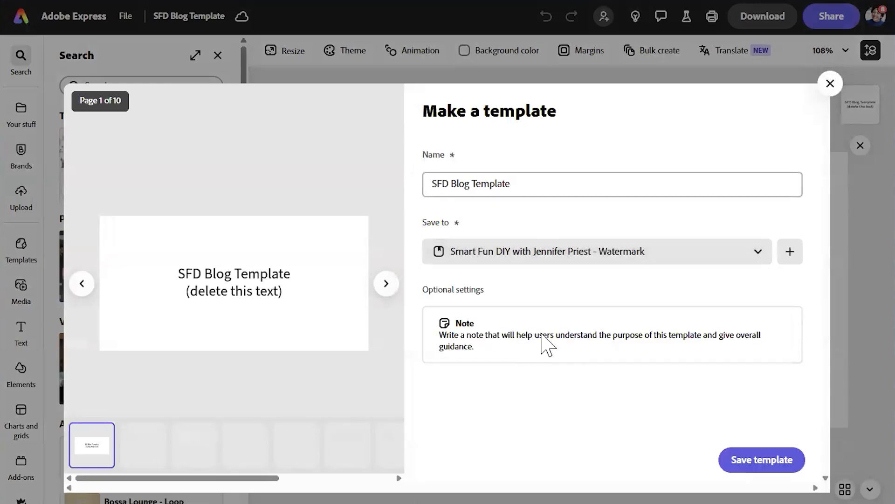
- Add a template note reading "SFD Blog Template with blog images" and mentioning social media images, and save the template
{"action": "left_click", "coordinate": [546, 344]}
{"action": "left_click", "coordinate": [544, 194]}
{"action": "type", "text": "S"}
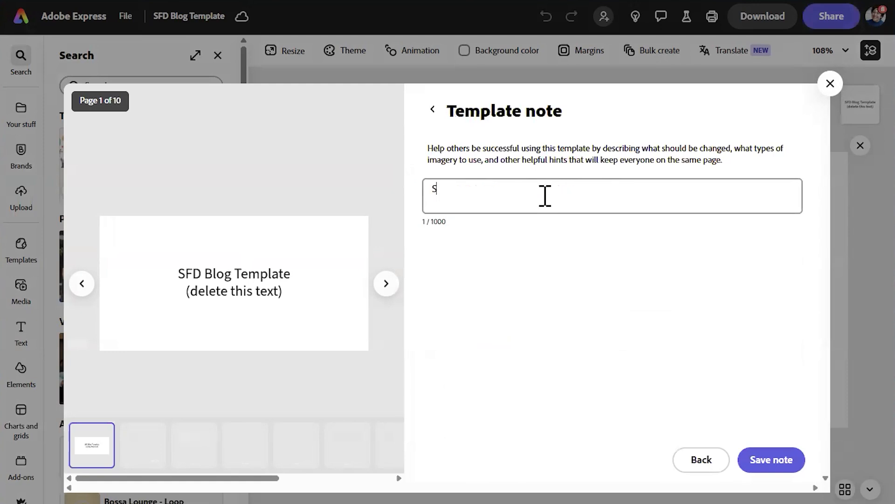
{"action": "type", "text": "FD Blog Ten"}
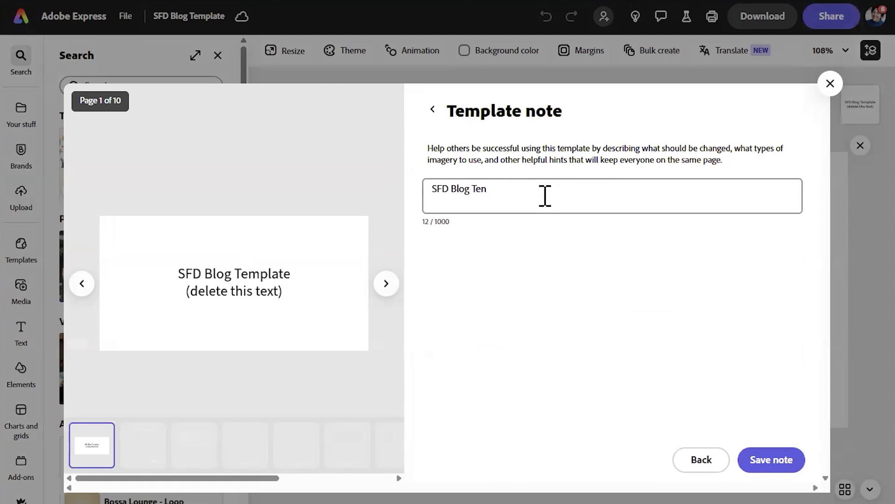
{"action": "key", "text": "BackSpace"}
{"action": "type", "text": "mplate with blog images and soc"}
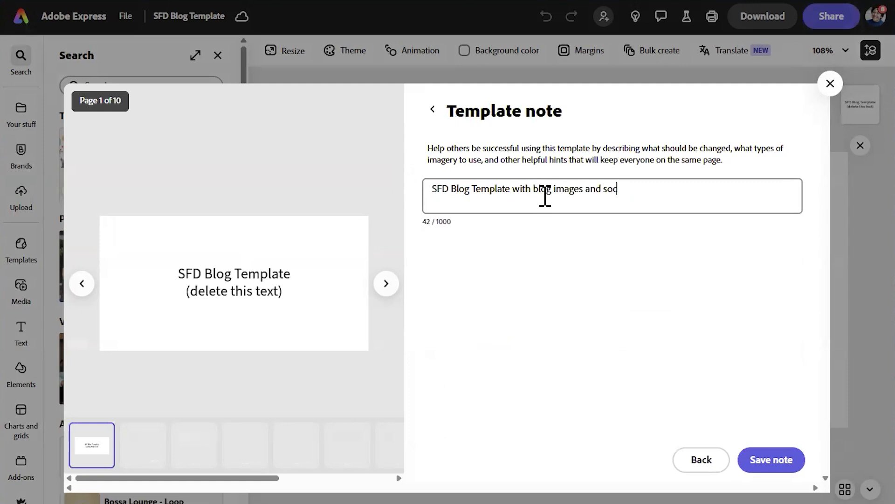
{"action": "type", "text": "edi m"}
{"action": "key", "text": "BackSpace"}
{"action": "key", "text": "BackSpace"}
{"action": "type", "text": "a imag"}
{"action": "left_click", "coordinate": [771, 462]}
{"action": "left_click", "coordinate": [749, 468]}
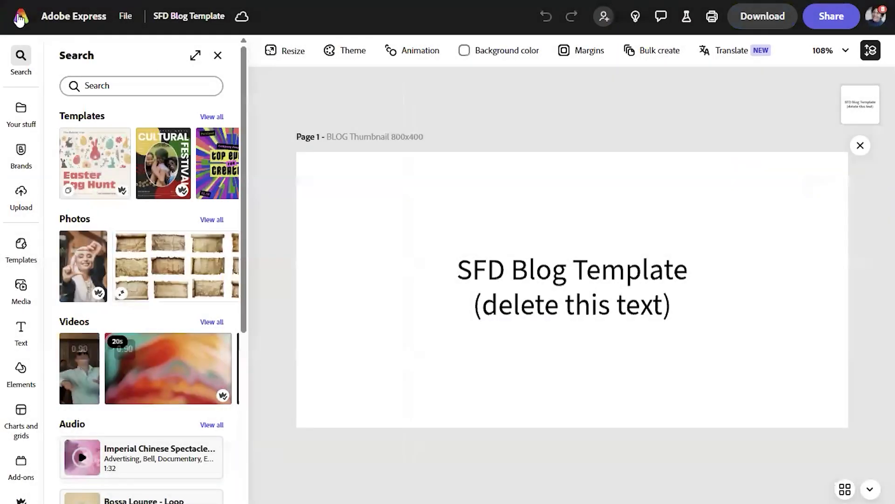
- Return to the home page, open the Smart Fun DIY watermark library and start a new file from SFD Blog Template
{"action": "left_click", "coordinate": [21, 19]}
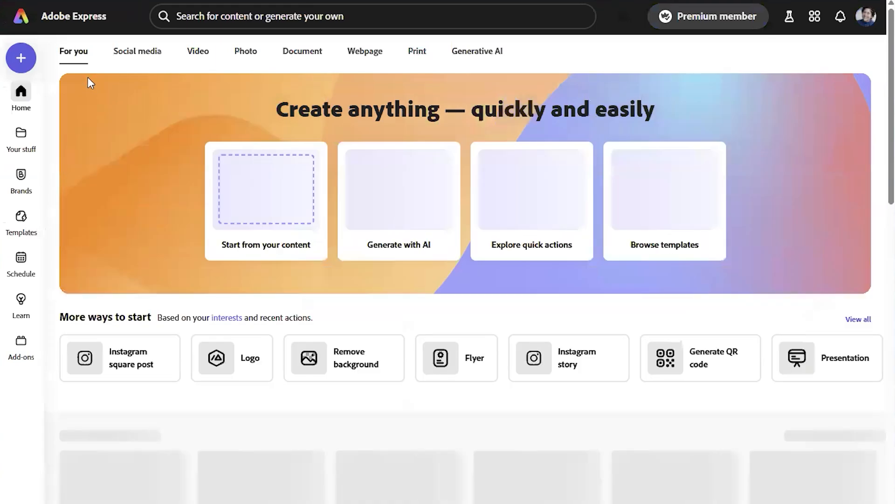
{"action": "left_click", "coordinate": [19, 139]}
{"action": "left_click", "coordinate": [166, 96]}
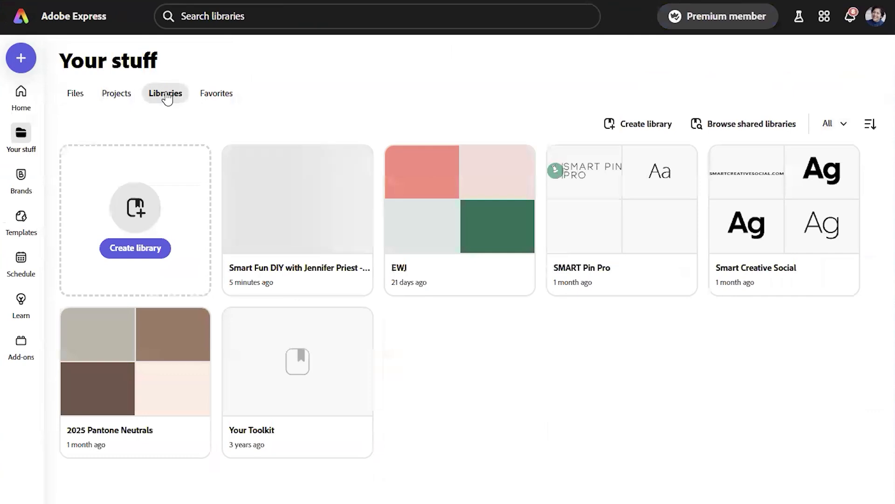
{"action": "left_click", "coordinate": [317, 213]}
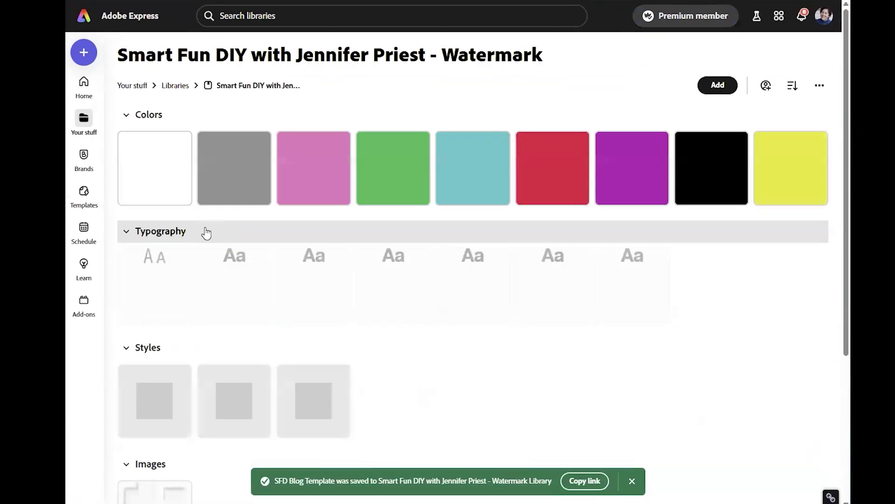
{"action": "scroll", "coordinate": [208, 304], "scroll_direction": "down", "scroll_amount": 4}
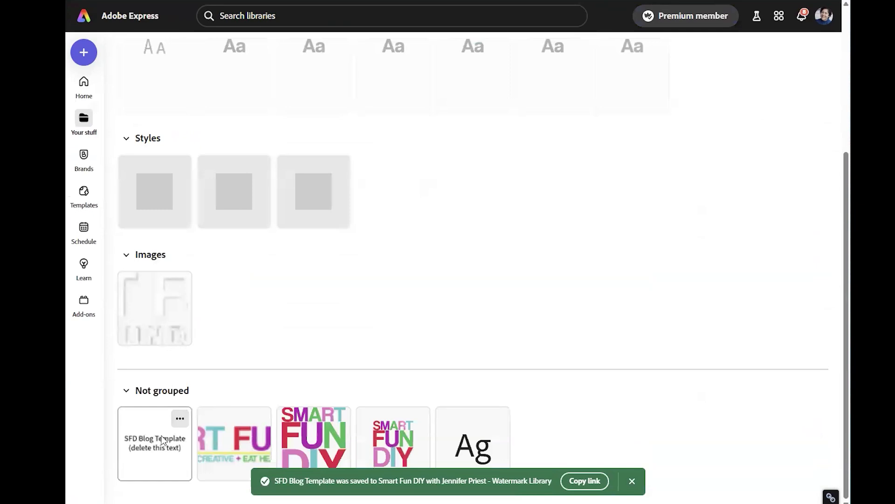
{"action": "left_click", "coordinate": [180, 418]}
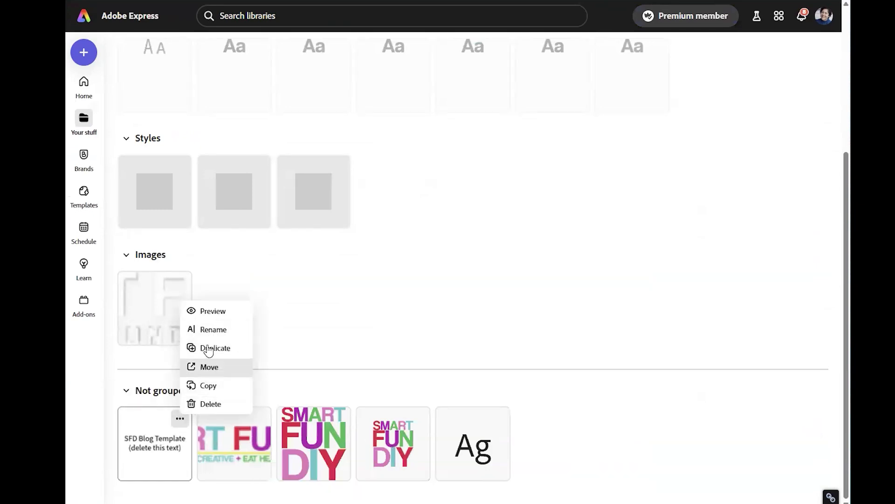
{"action": "left_click", "coordinate": [143, 446]}
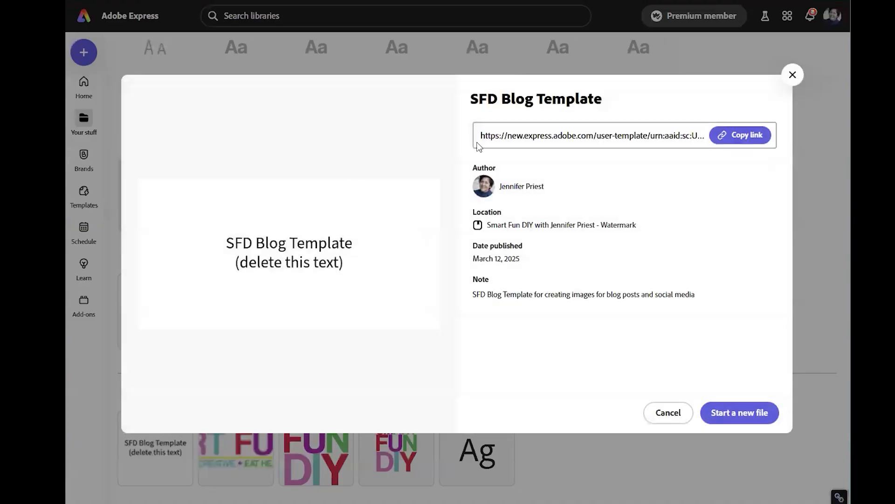
{"action": "left_click", "coordinate": [736, 414]}
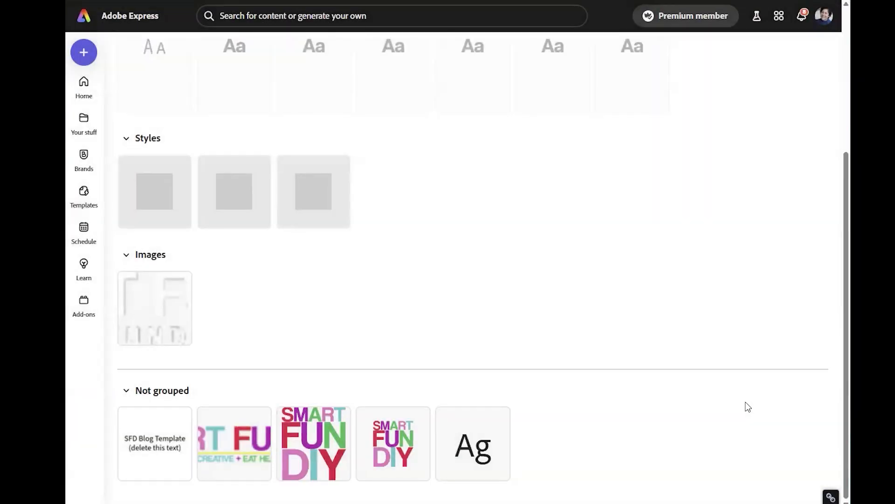
- Rename the new file "2025-04 Ribbon Roses"
{"action": "left_click", "coordinate": [186, 16]}
{"action": "type", "text": "2025-0"}
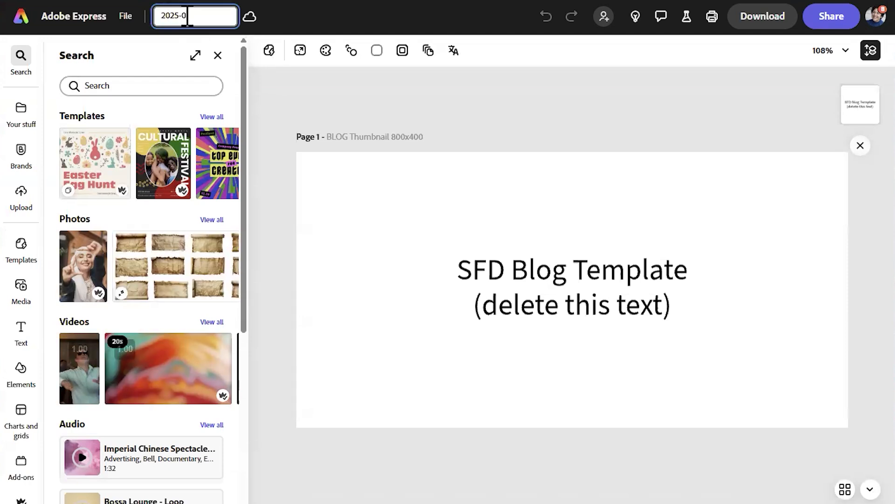
{"action": "type", "text": "4 Ribbon Rosews"}
{"action": "key", "text": "BackSpace"}
{"action": "key", "text": "BackSpace"}
{"action": "type", "text": "s"}
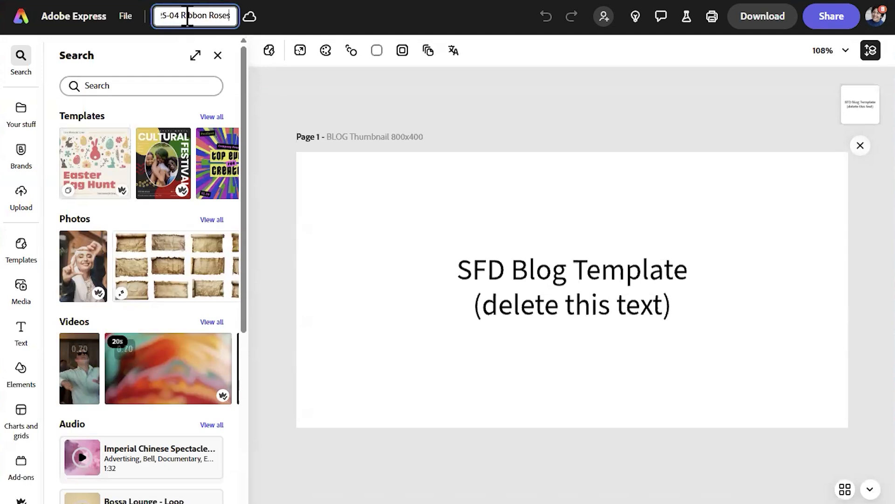
{"action": "left_click", "coordinate": [554, 109]}
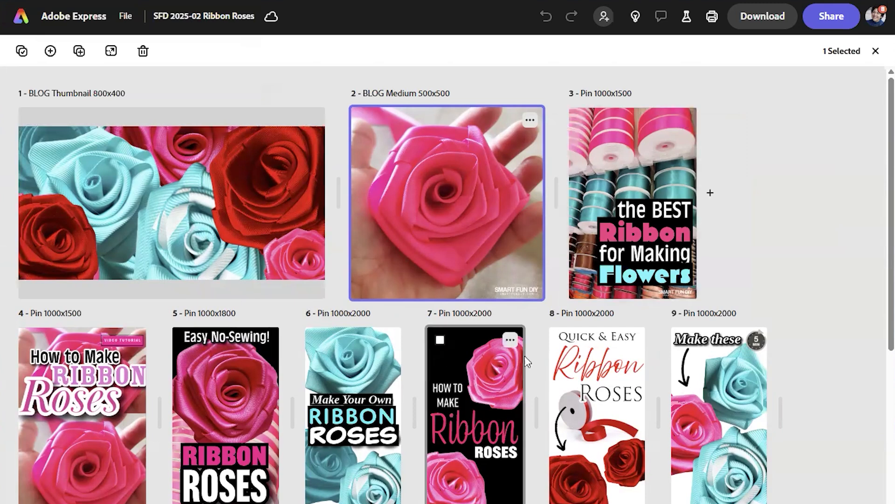
- Look through the finished pages of the SFD 2025-02 Ribbon Roses file as an example of the template in use
{"action": "scroll", "coordinate": [271, 367], "scroll_direction": "down", "scroll_amount": 2}
{"action": "scroll", "coordinate": [271, 367], "scroll_direction": "down", "scroll_amount": 3}
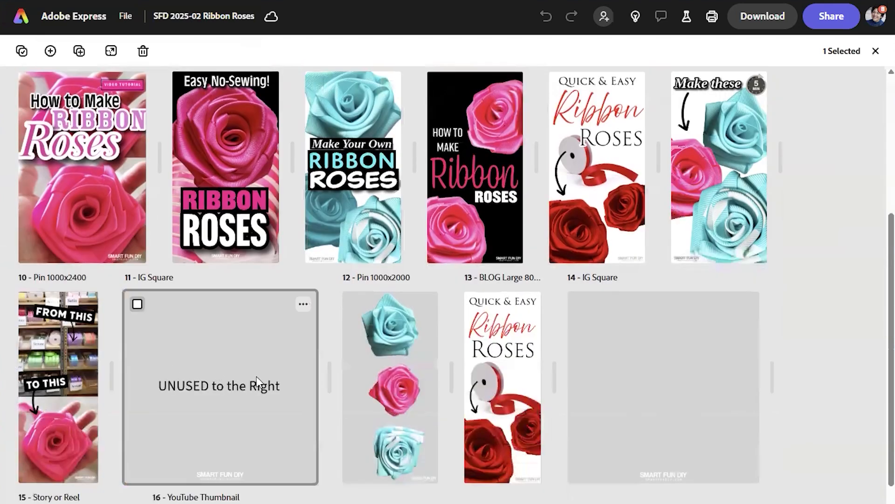
{"action": "scroll", "coordinate": [547, 425], "scroll_direction": "down", "scroll_amount": 3}
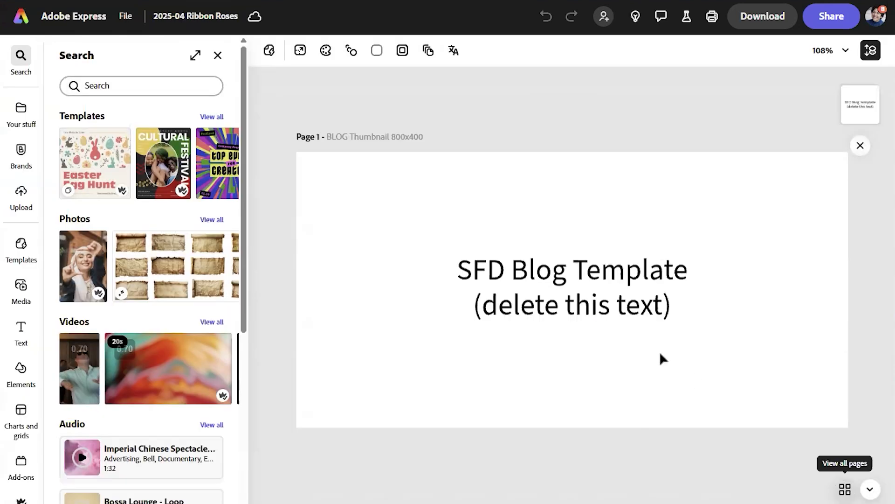
- Delete the placeholder text from the BLOG Thumbnail 800x400 page and show all pages of the file
{"action": "left_click", "coordinate": [580, 289]}
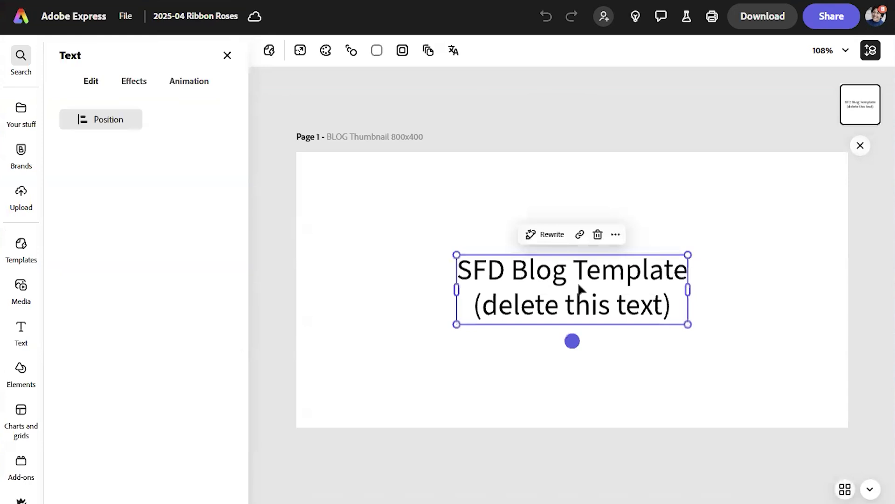
{"action": "key", "text": "Delete"}
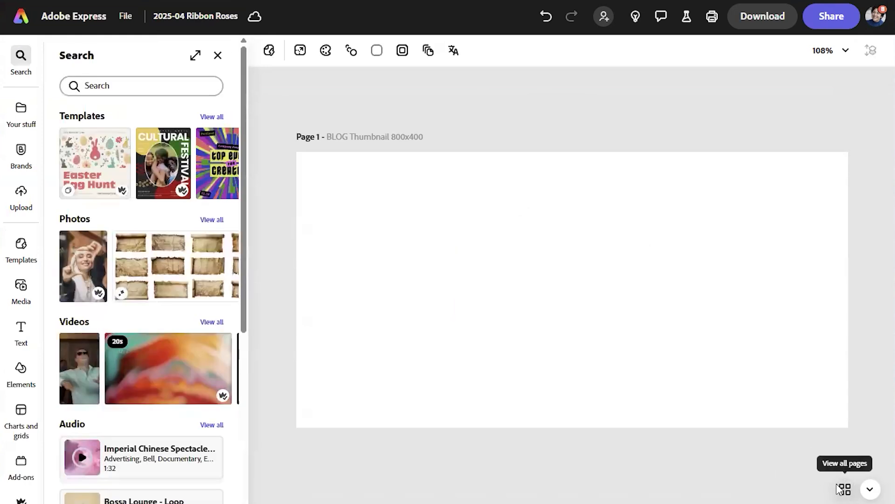
{"action": "left_click", "coordinate": [846, 489]}
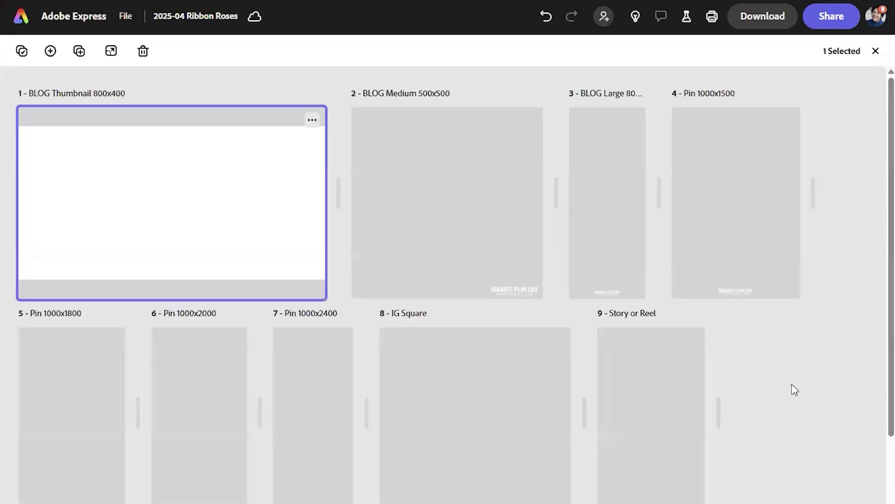